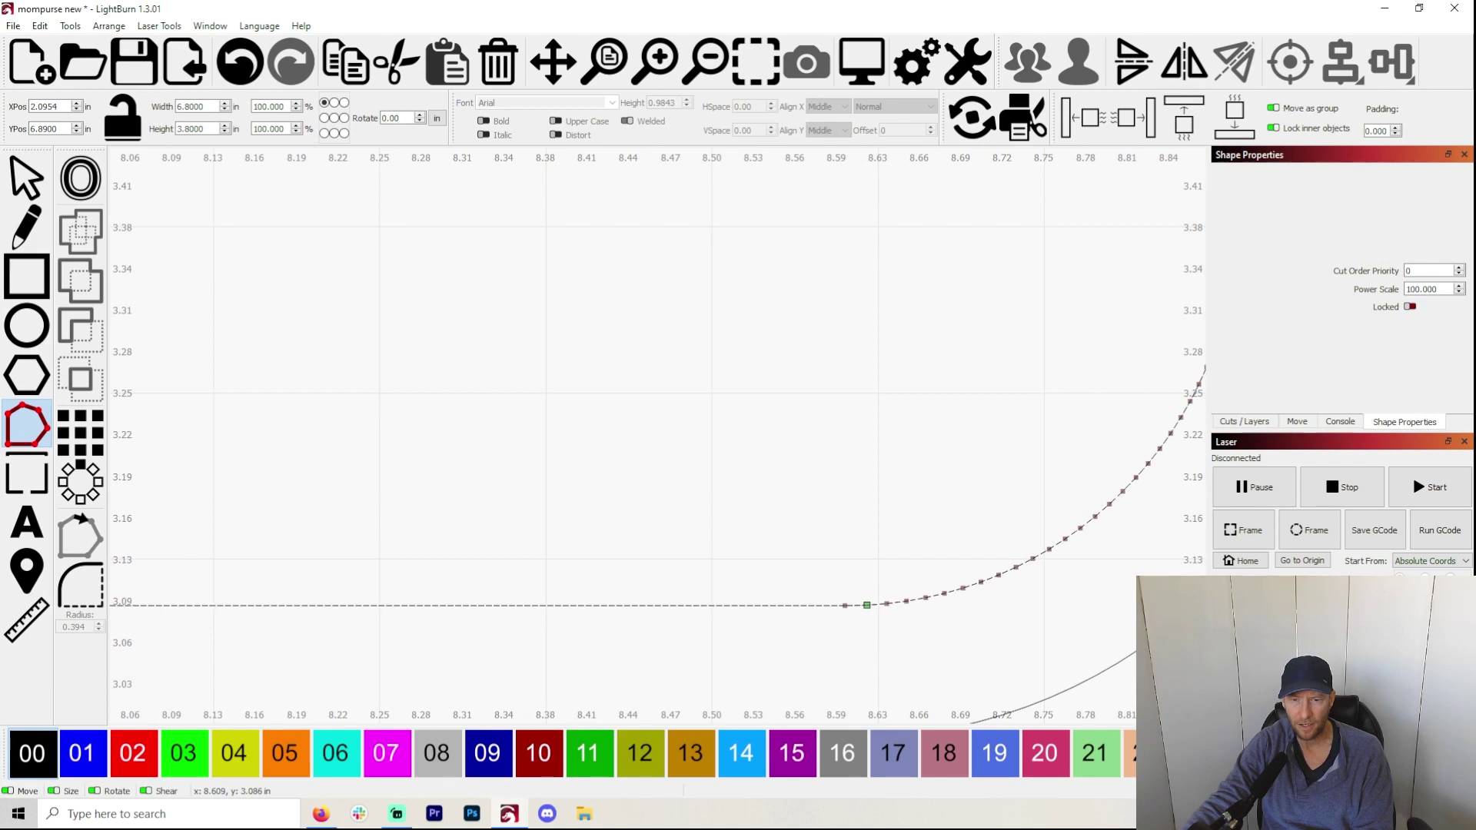
- Examine the start node of the inset stitch path at the panel's lower-right corner, then leave node editing
{"action": "scroll", "coordinate": [878, 599], "scroll_direction": "down", "scroll_amount": 5}
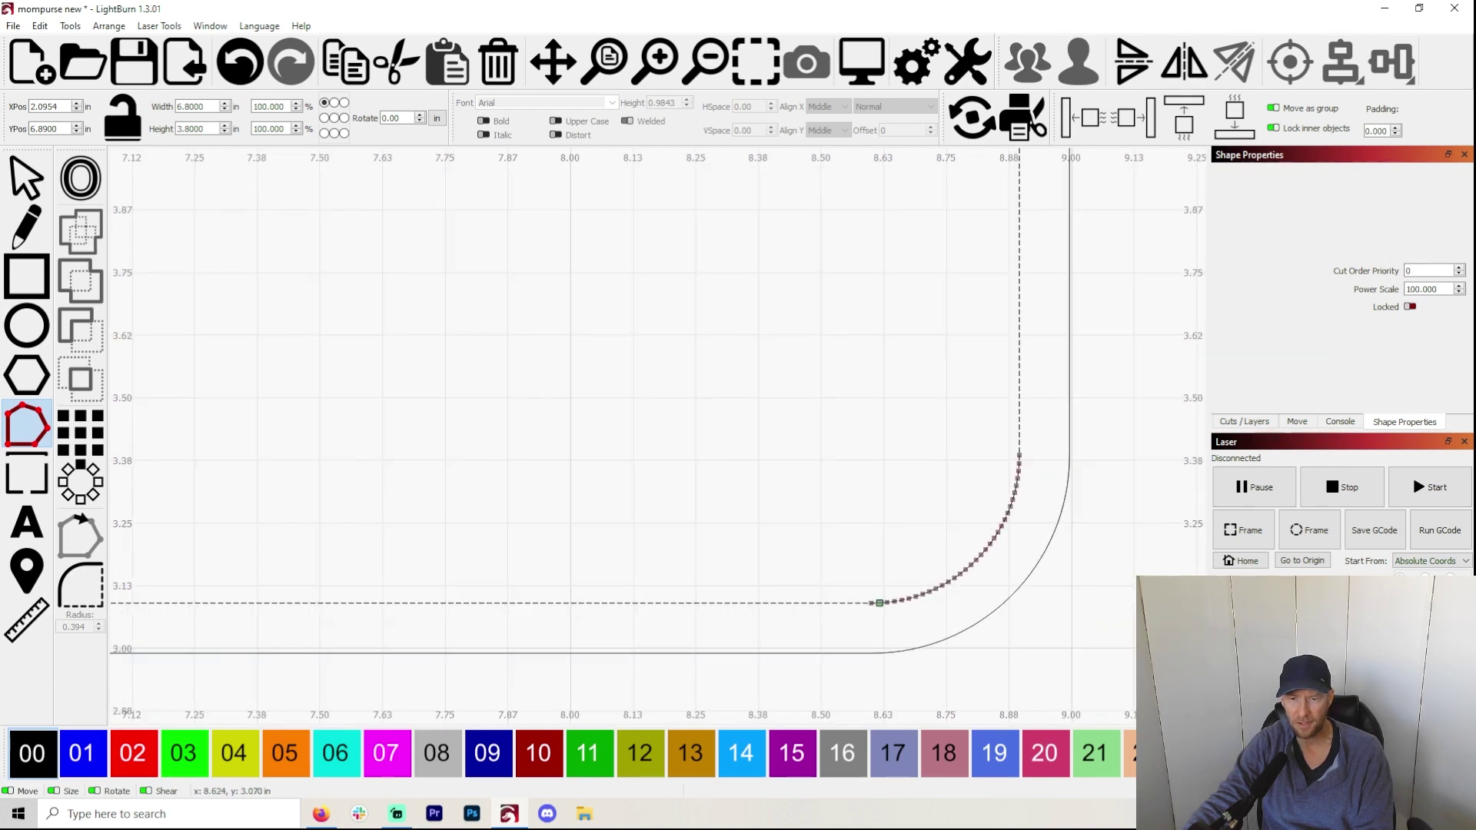
{"action": "scroll", "coordinate": [878, 599], "scroll_direction": "down", "scroll_amount": 6}
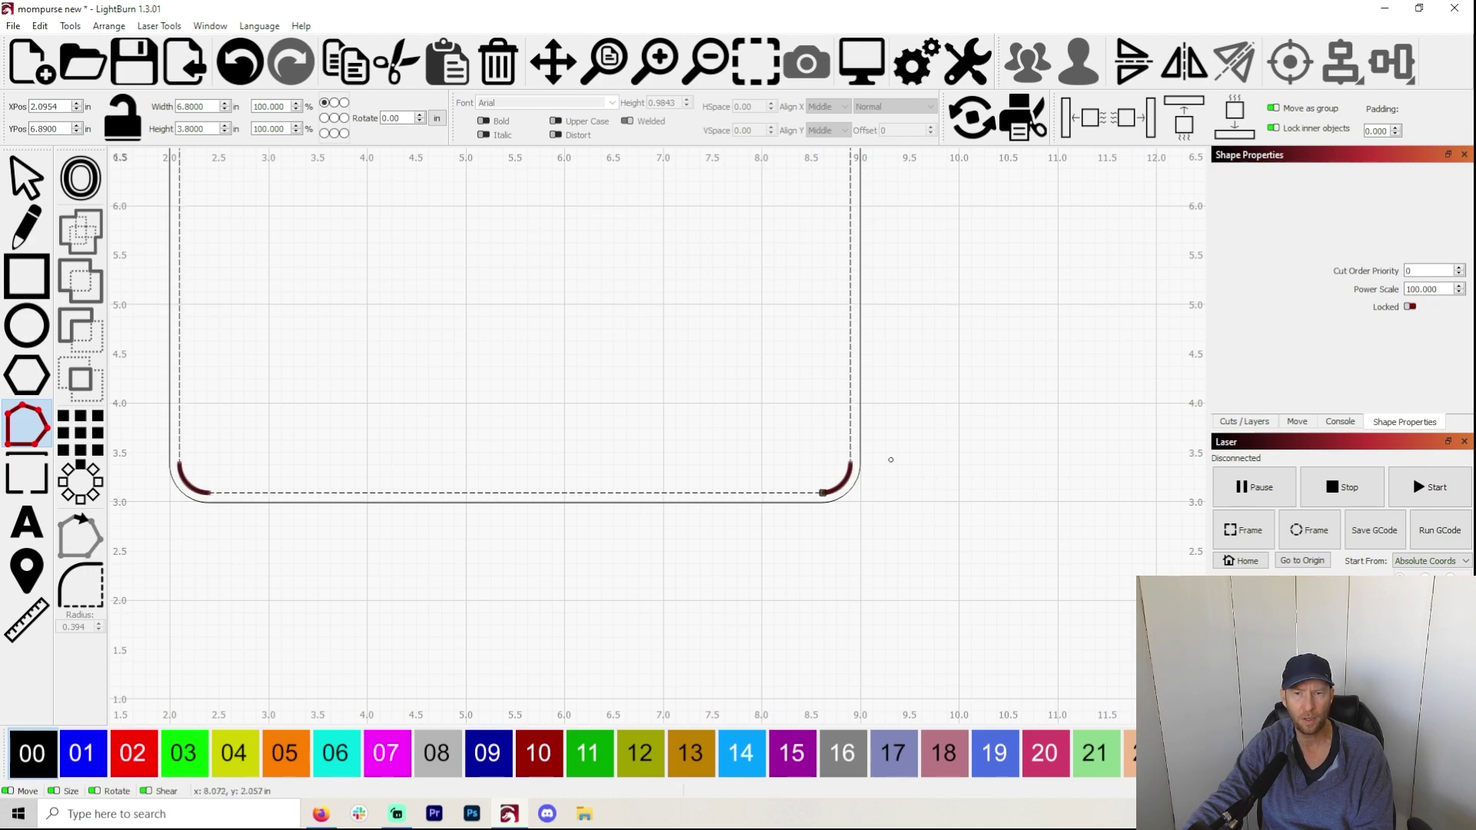
{"action": "scroll", "coordinate": [891, 459], "scroll_direction": "down", "scroll_amount": 2}
{"action": "scroll", "coordinate": [876, 384], "scroll_direction": "up", "scroll_amount": 6}
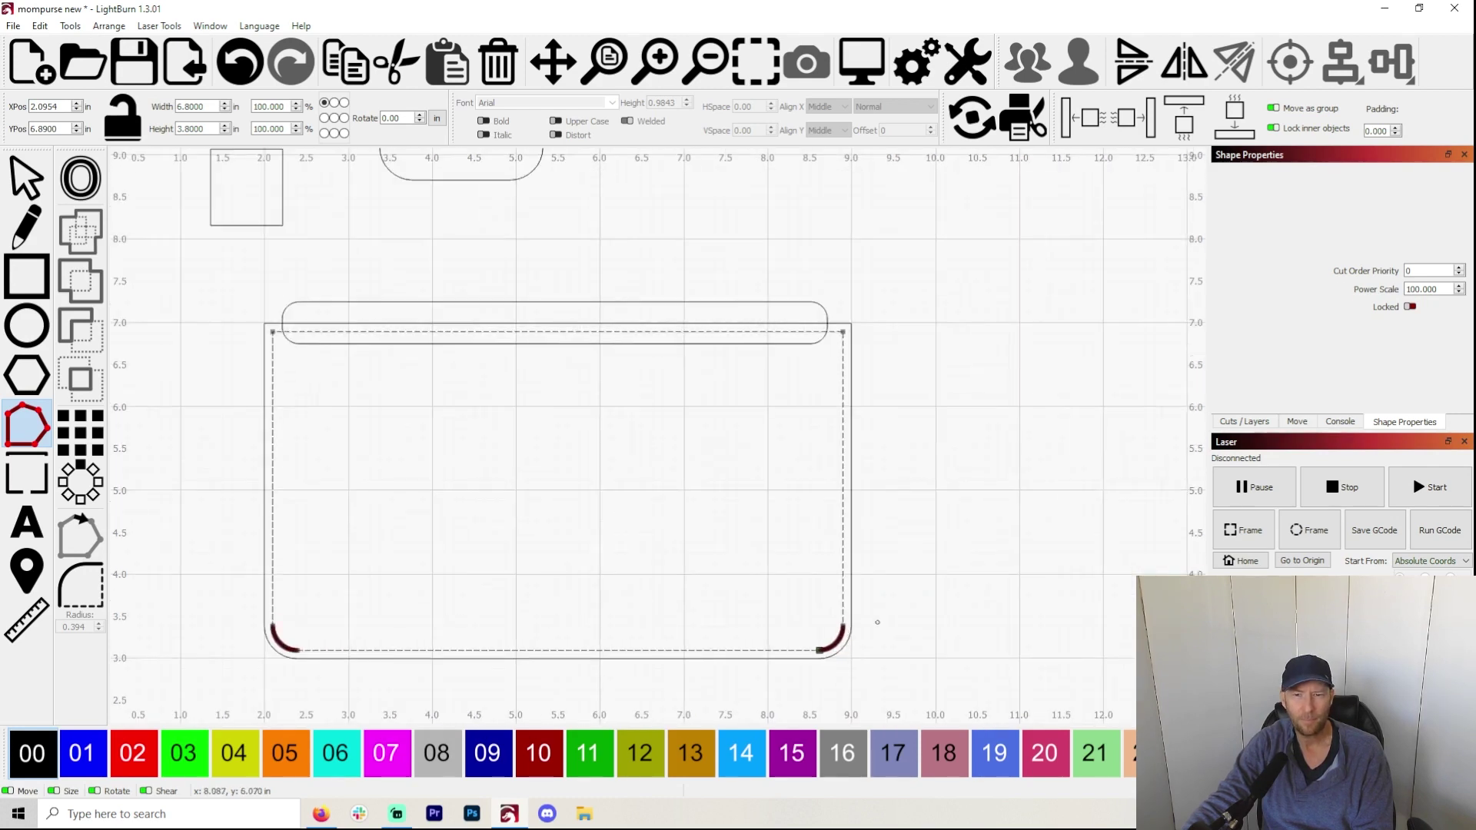
{"action": "scroll", "coordinate": [825, 593], "scroll_direction": "down", "scroll_amount": 3}
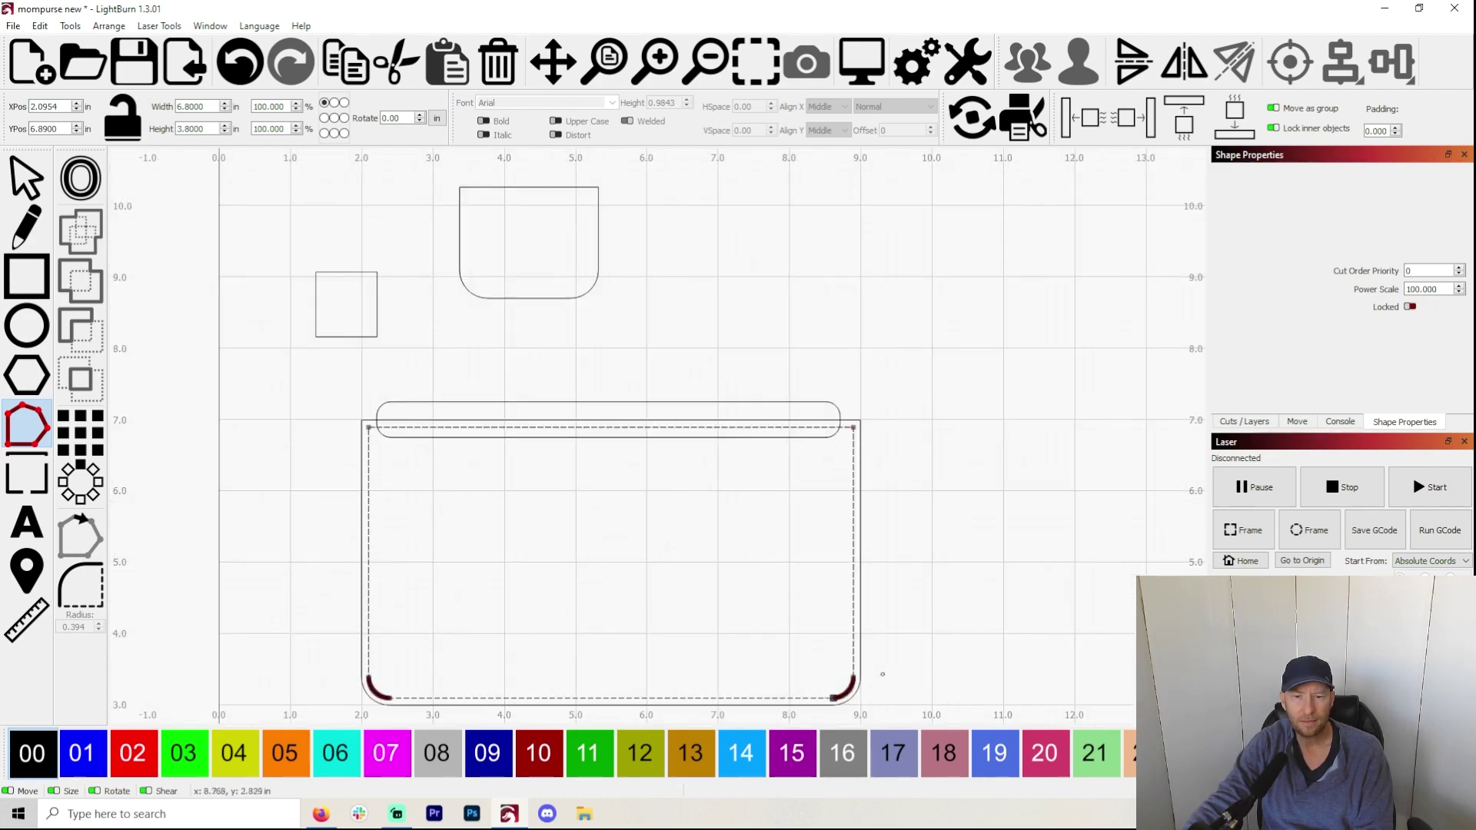
{"action": "scroll", "coordinate": [853, 704], "scroll_direction": "up", "scroll_amount": 3}
{"action": "scroll", "coordinate": [978, 609], "scroll_direction": "up", "scroll_amount": 5}
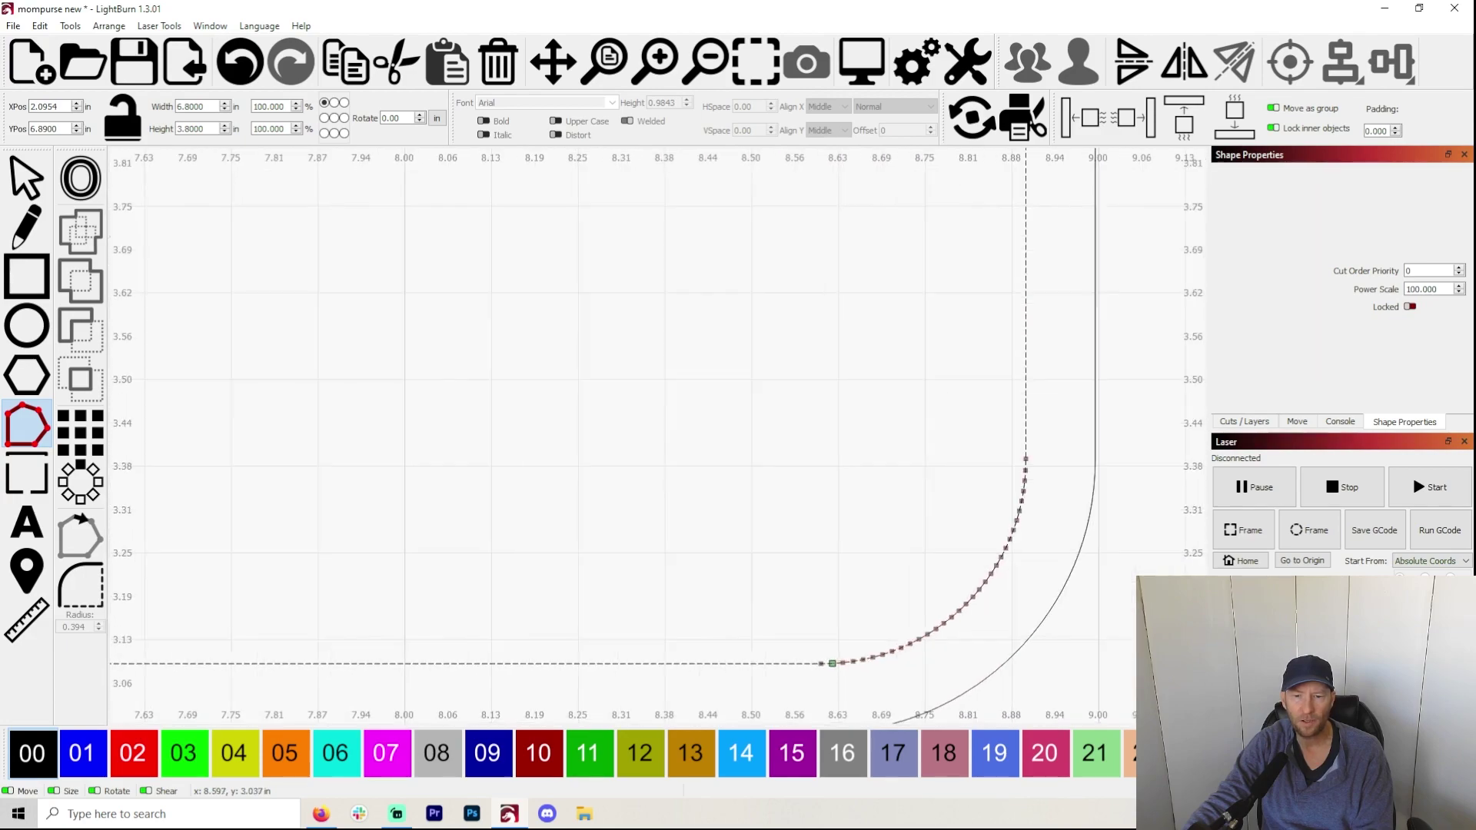
{"action": "scroll", "coordinate": [1256, 422], "scroll_direction": "down", "scroll_amount": 2}
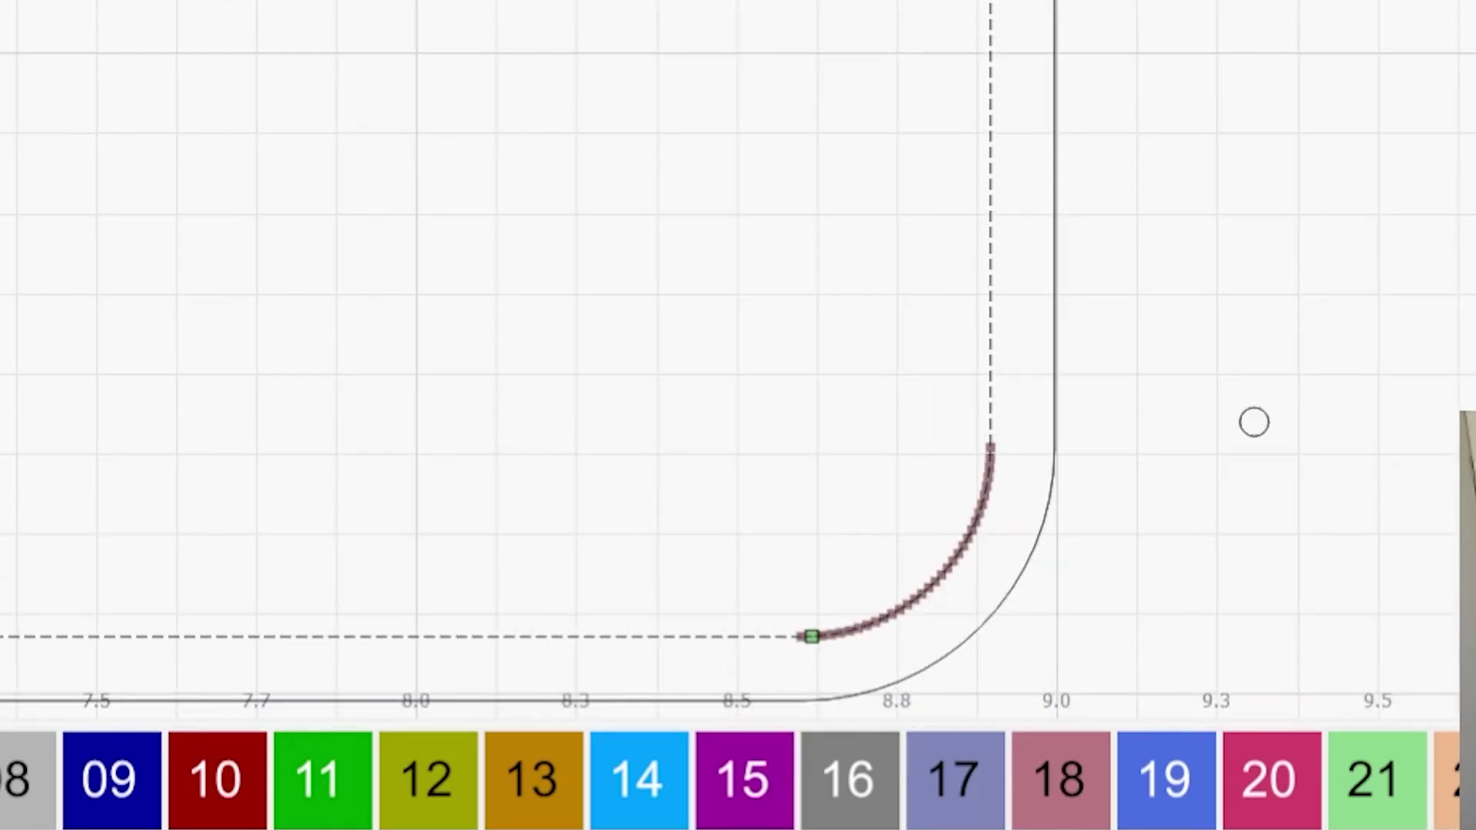
{"action": "key", "text": "Escape"}
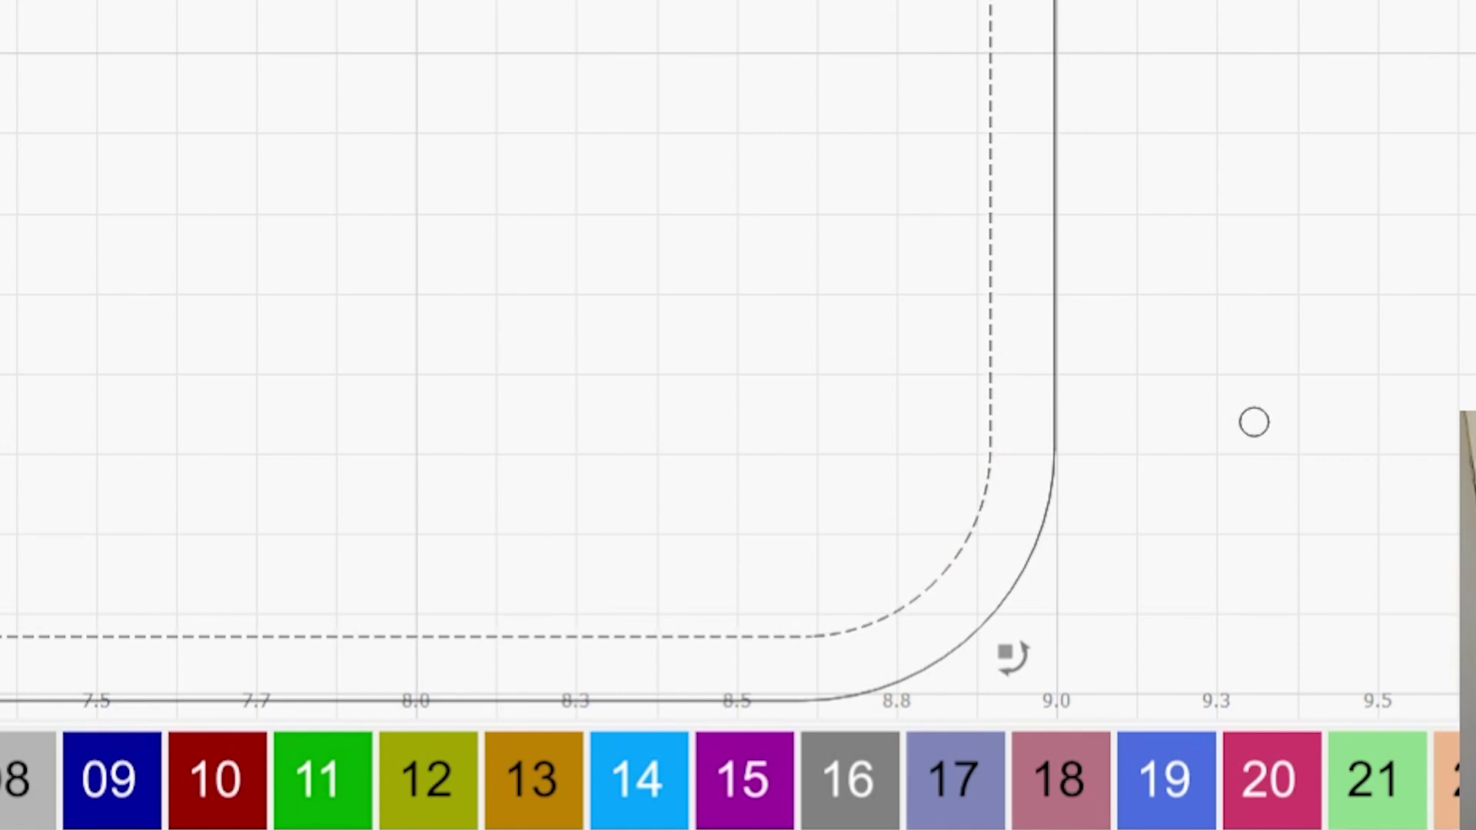
- Centre the small circle on the stitch path's start node at the lower-right corner, checking its alignment against the path's nodes
{"action": "left_click", "coordinate": [1253, 422]}
{"action": "left_click_drag", "start_coordinate": [1253, 422], "coordinate": [811, 636]}
{"action": "scroll", "coordinate": [808, 661], "scroll_direction": "up", "scroll_amount": 5}
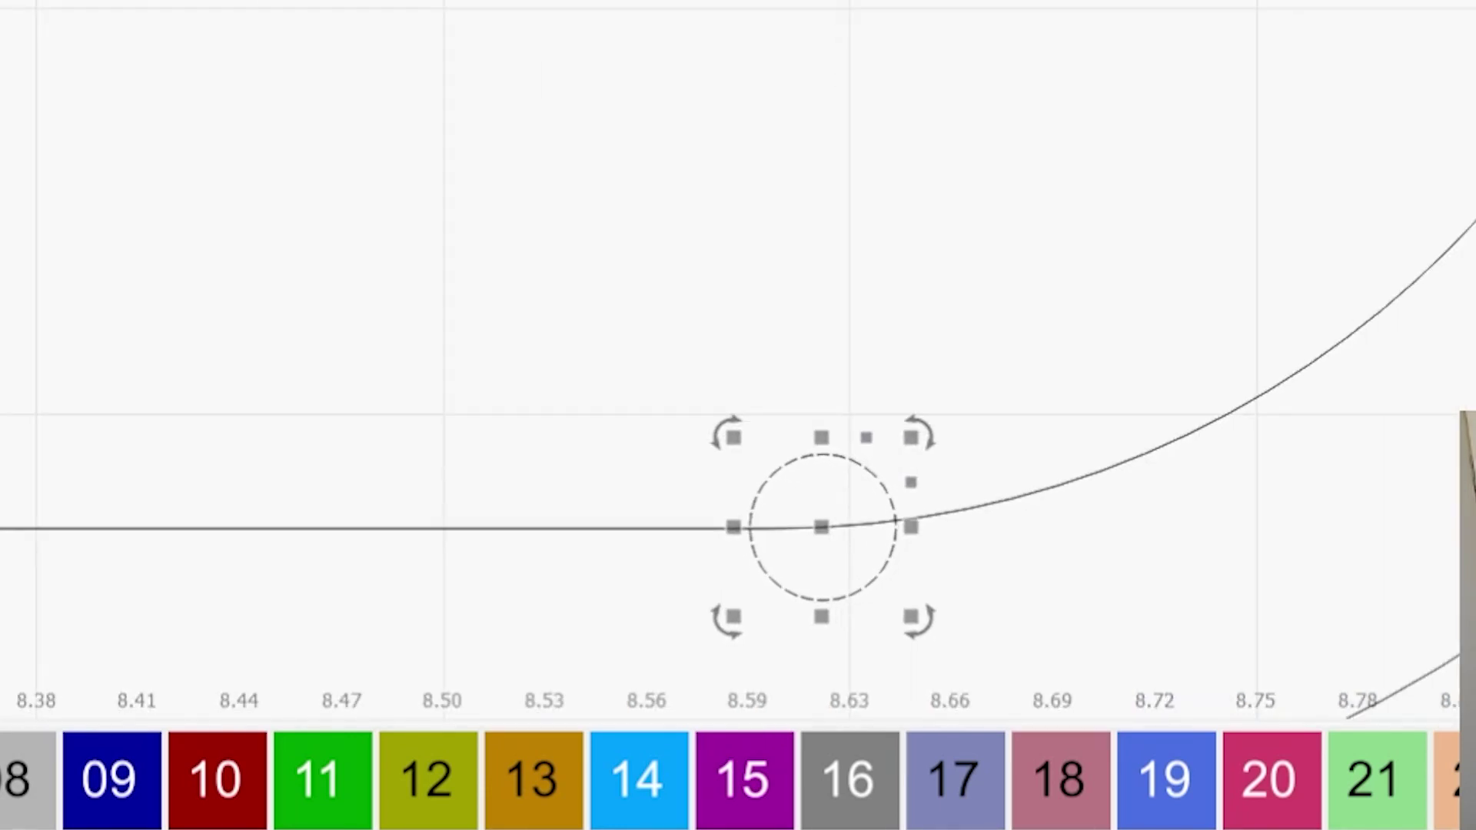
{"action": "key", "text": "Escape"}
{"action": "key", "text": "ctrl+z"}
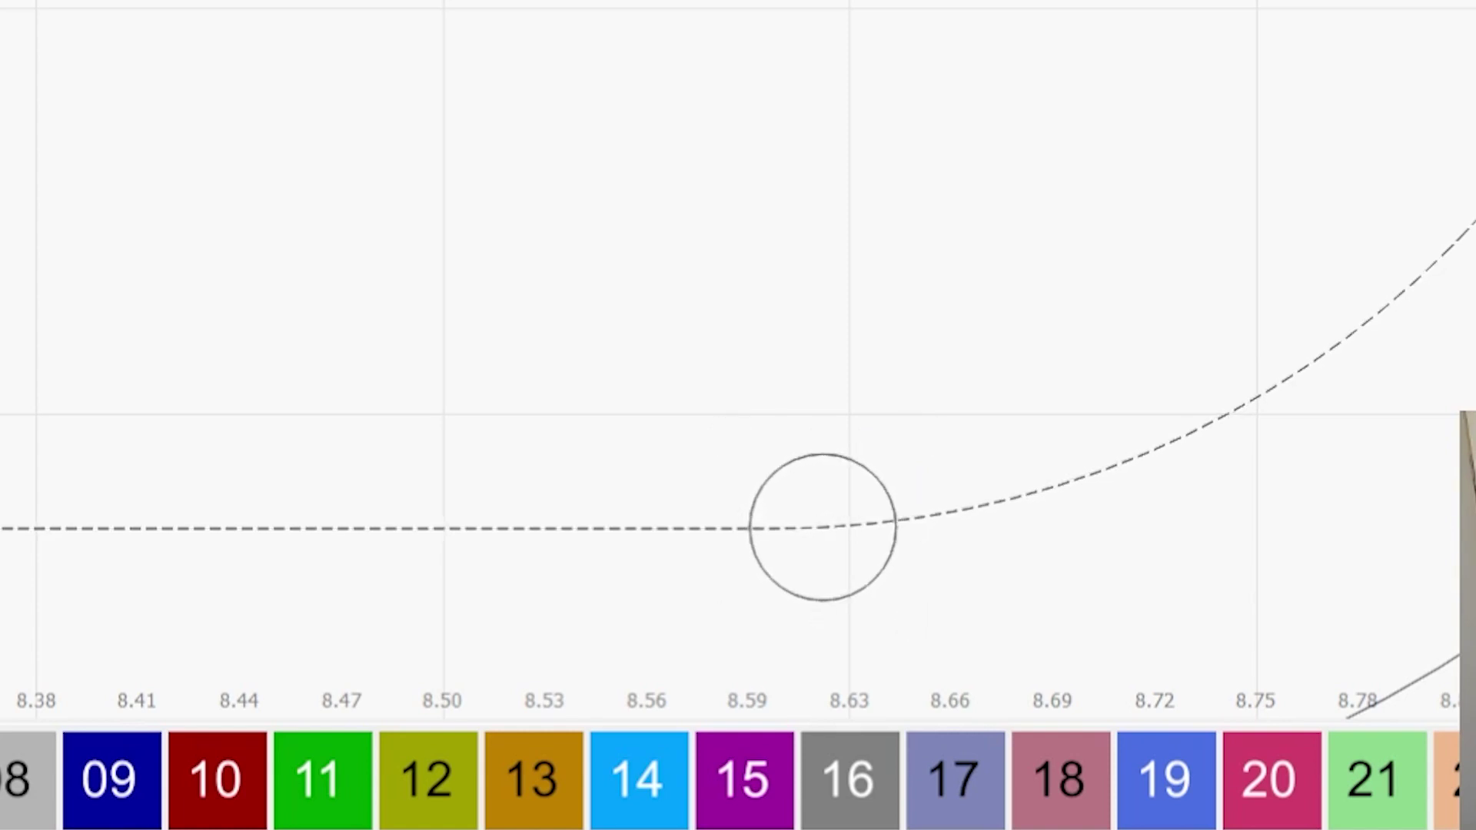
{"action": "left_click", "coordinate": [822, 527]}
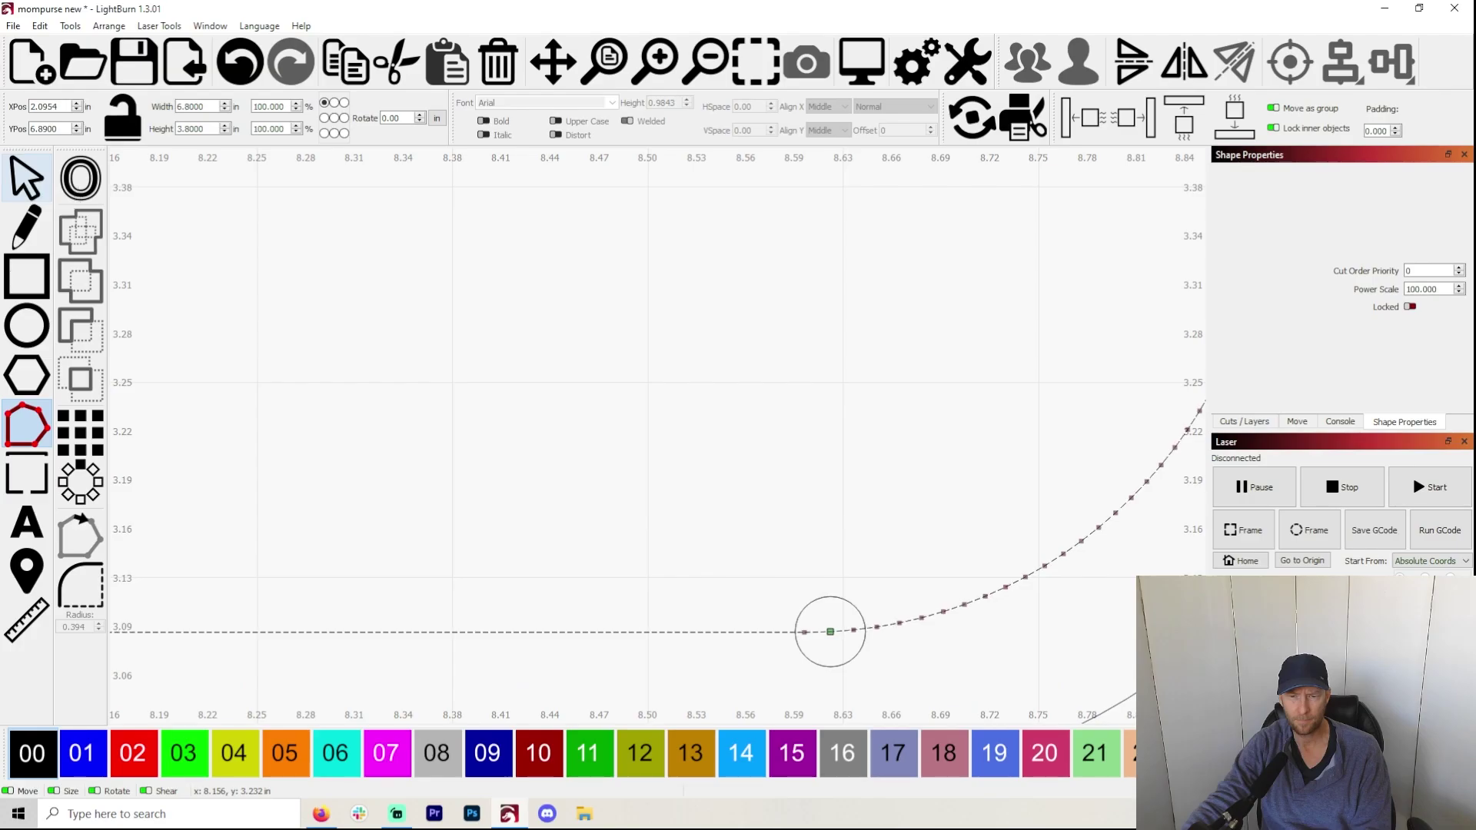
{"action": "key", "text": "Escape"}
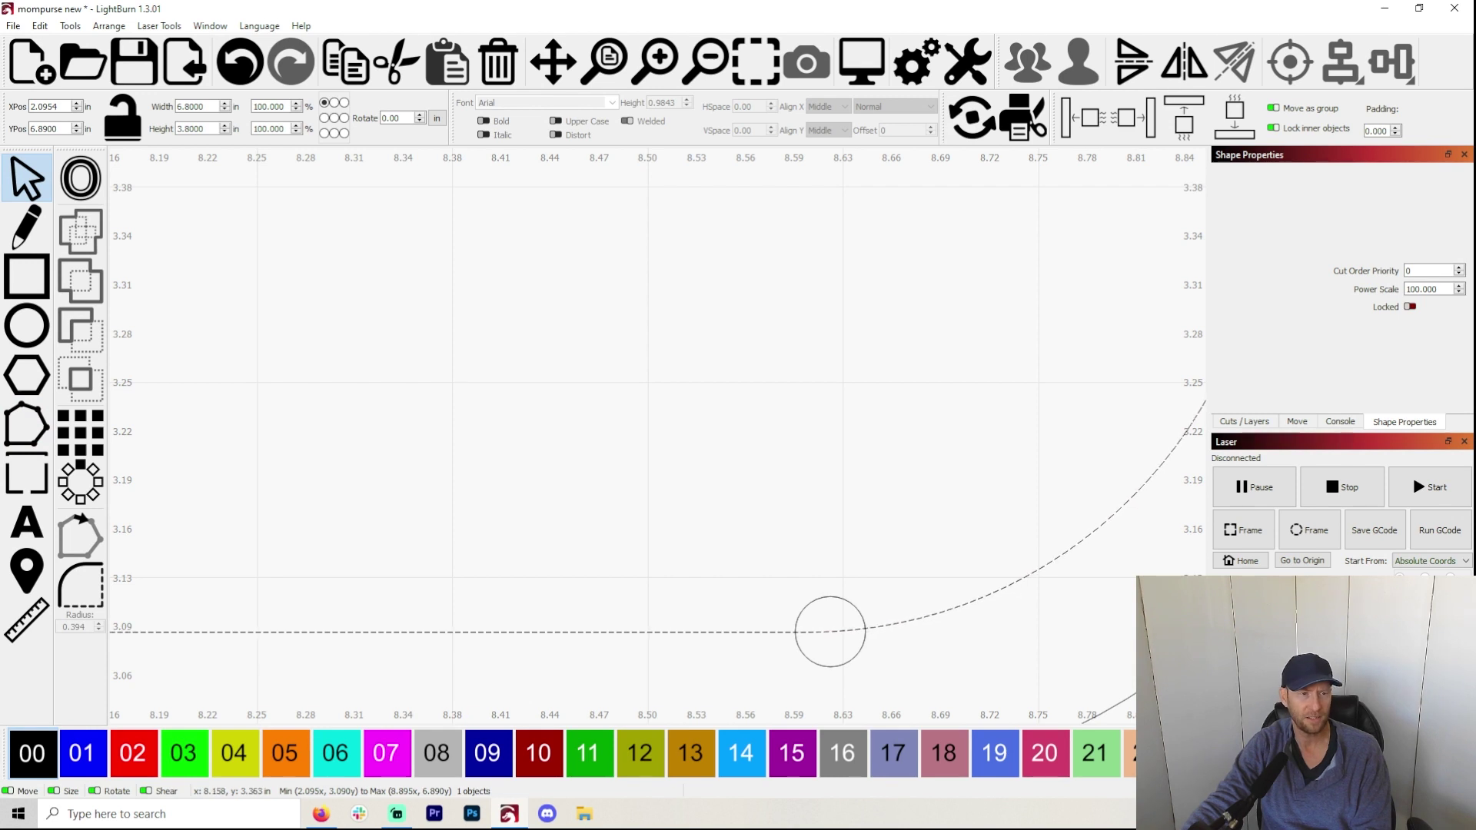
- Select the small circle together with the stitch path and start Copy Along Path
{"action": "key", "text": "Escape"}
{"action": "left_click", "coordinate": [839, 598]}
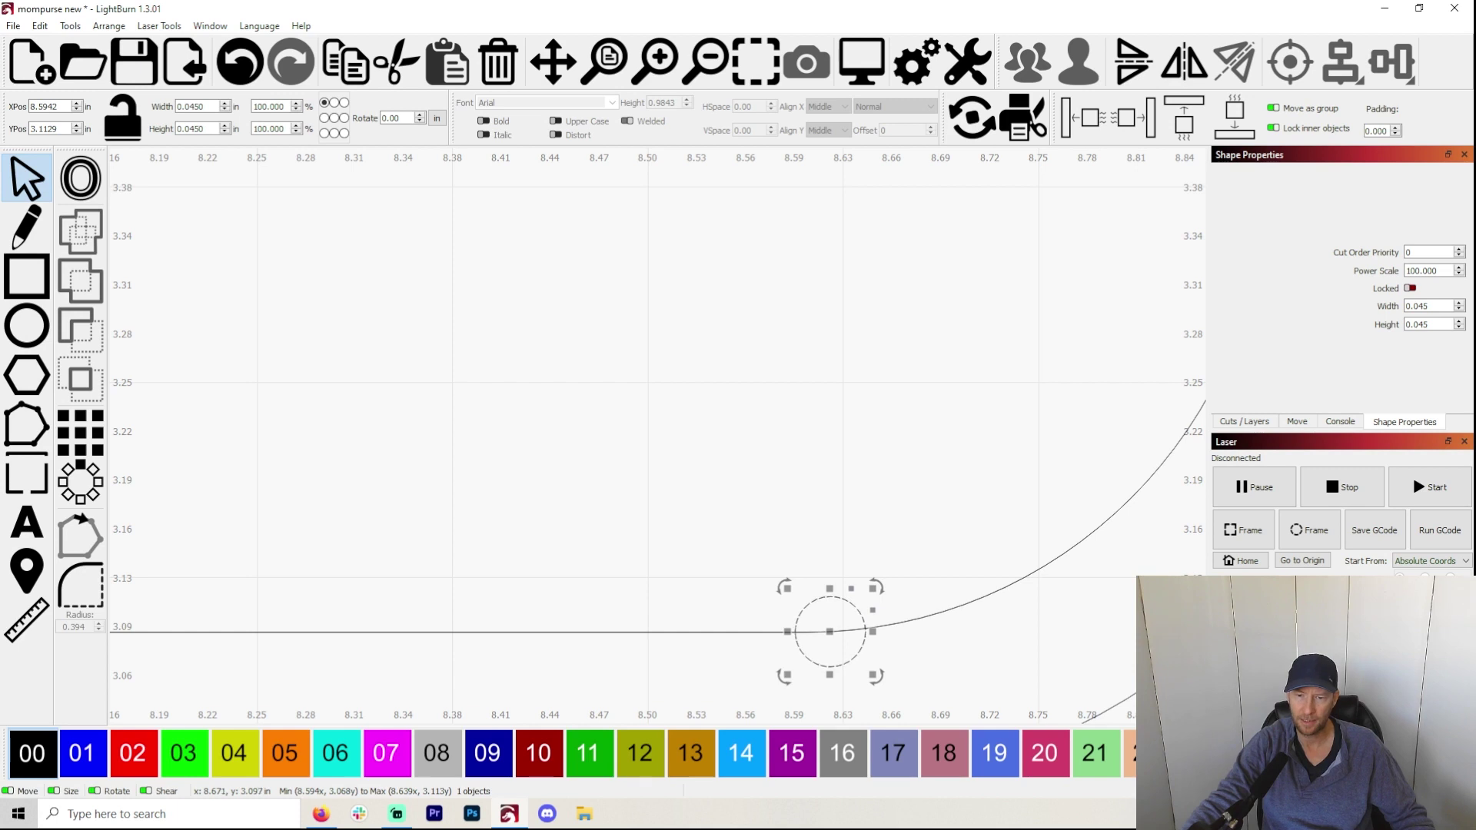
{"action": "key", "text": "ctrl+a"}
{"action": "scroll", "coordinate": [831, 523], "scroll_direction": "down", "scroll_amount": 3}
{"action": "scroll", "coordinate": [1068, 598], "scroll_direction": "down", "scroll_amount": 3}
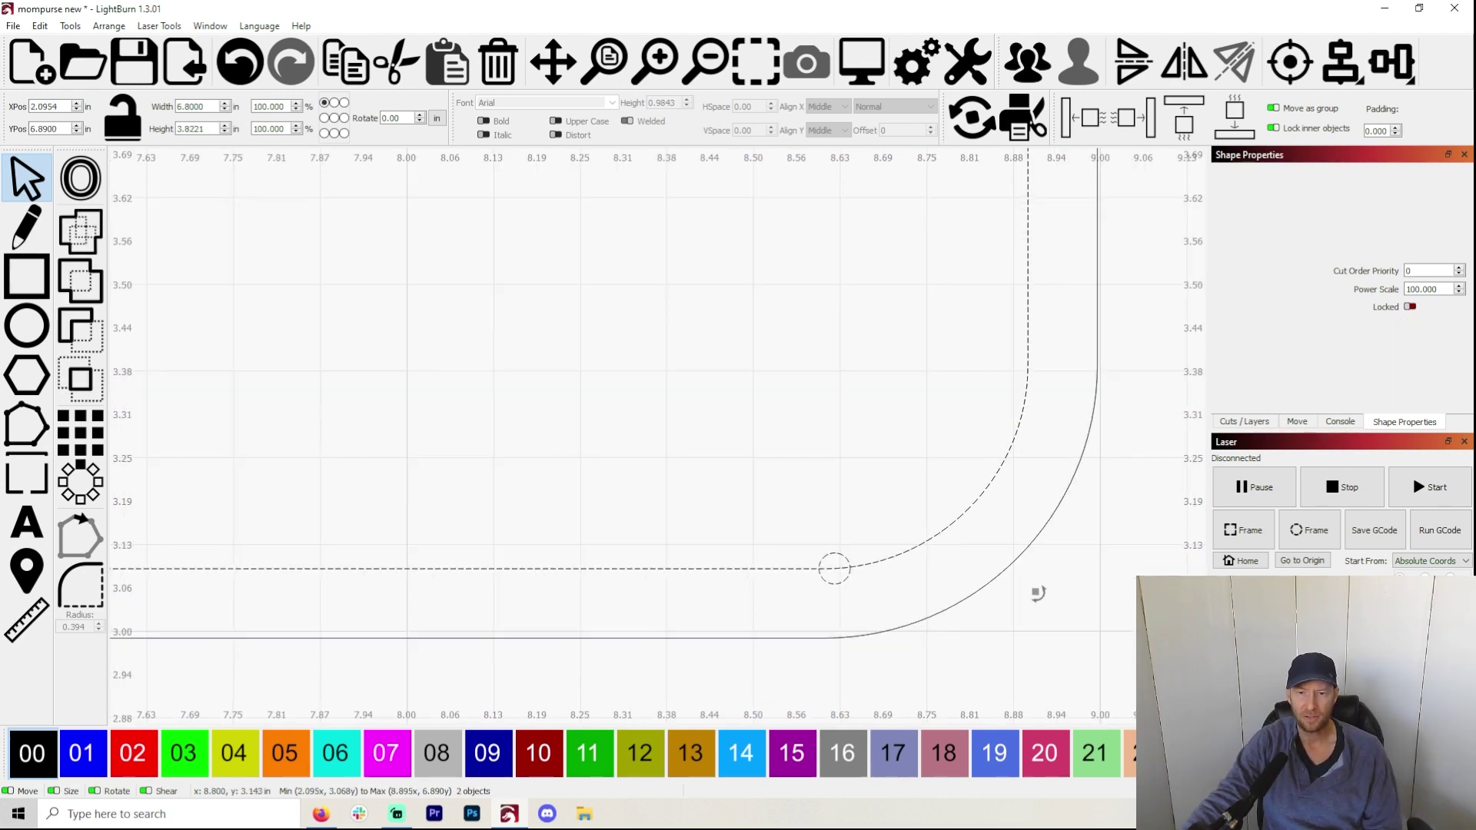
{"action": "scroll", "coordinate": [999, 565], "scroll_direction": "down", "scroll_amount": 5}
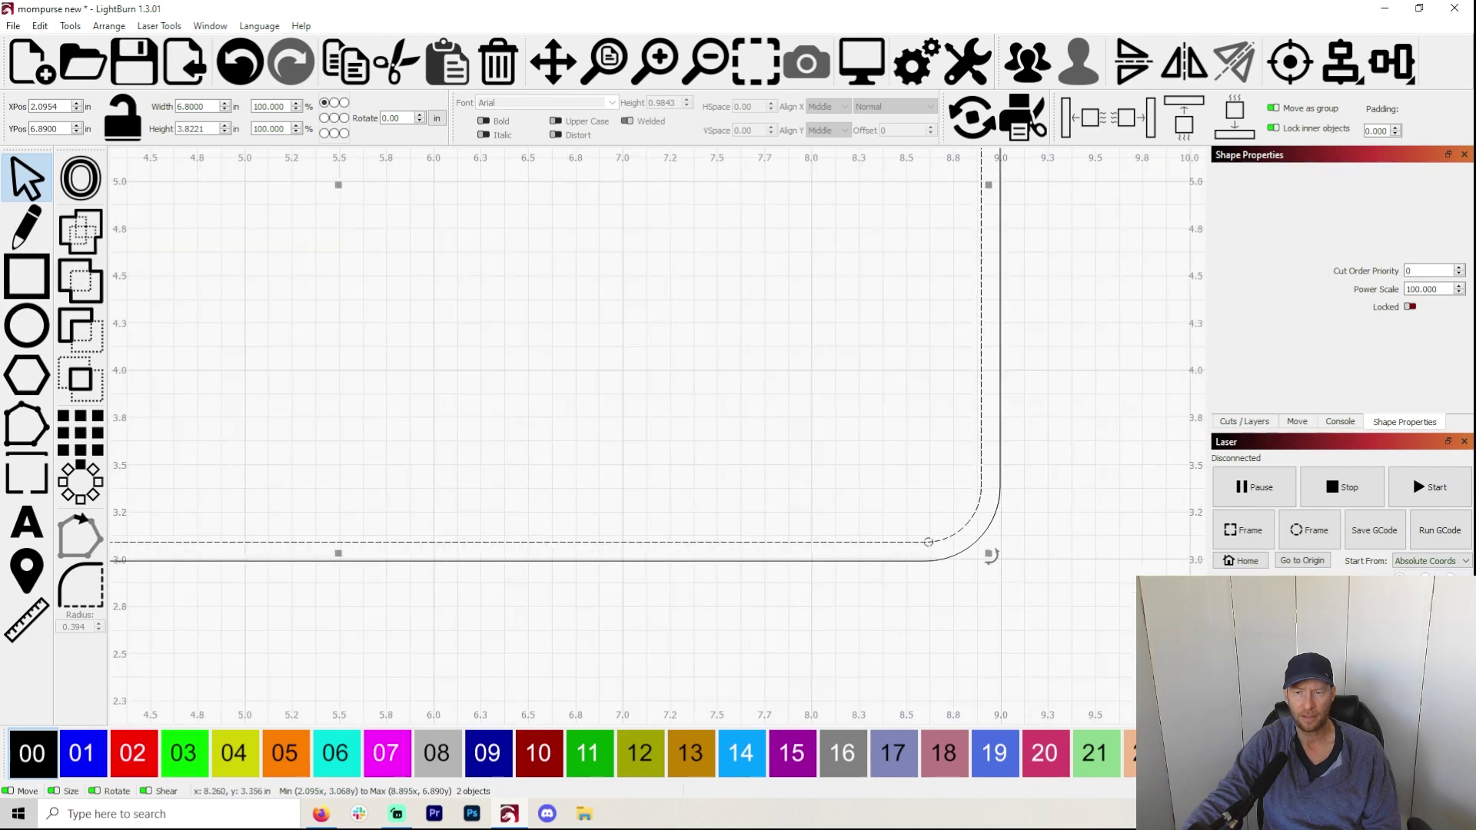
{"action": "key", "text": "alt+a"}
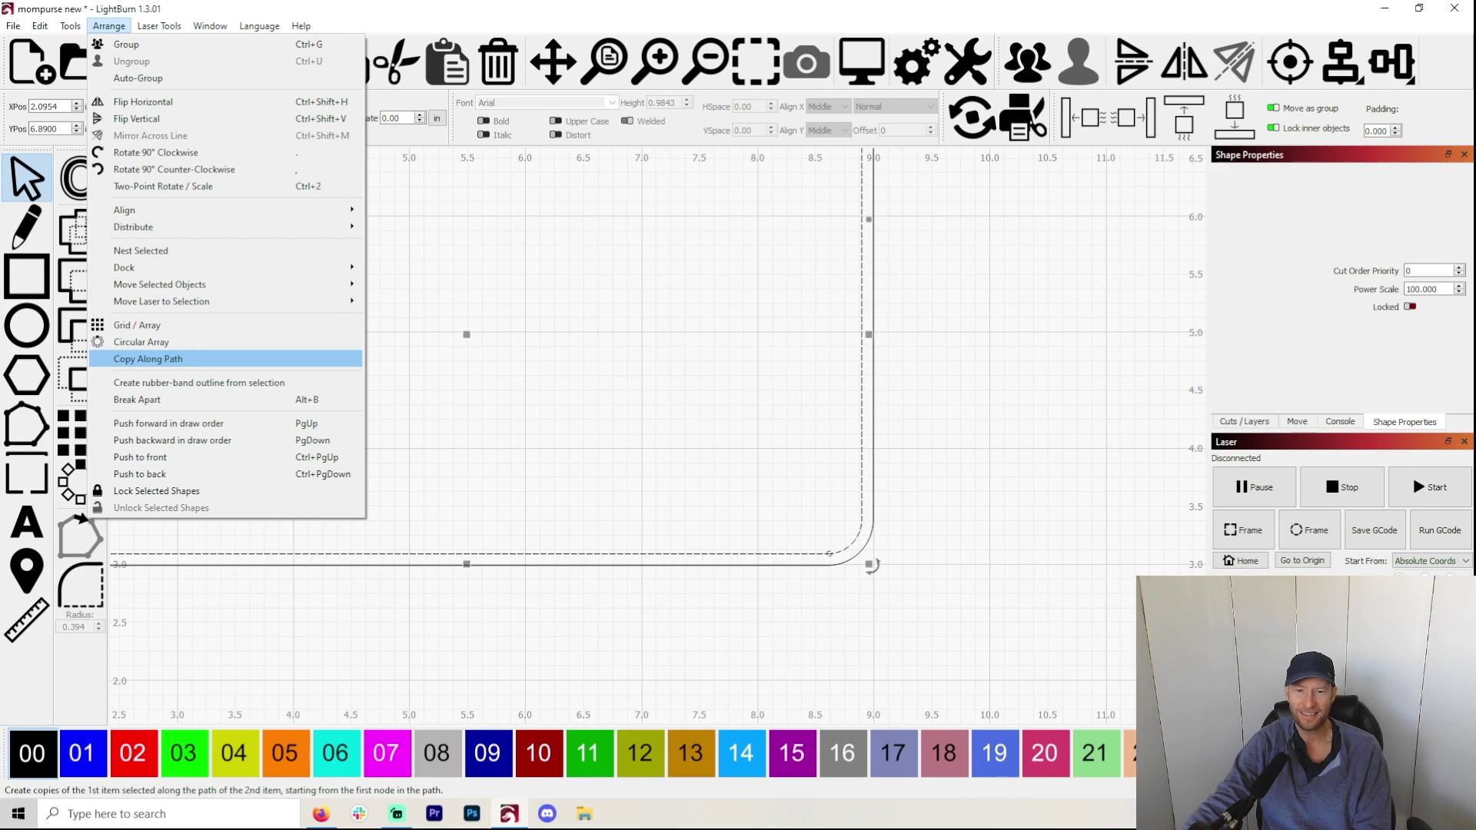
{"action": "key", "text": "Return"}
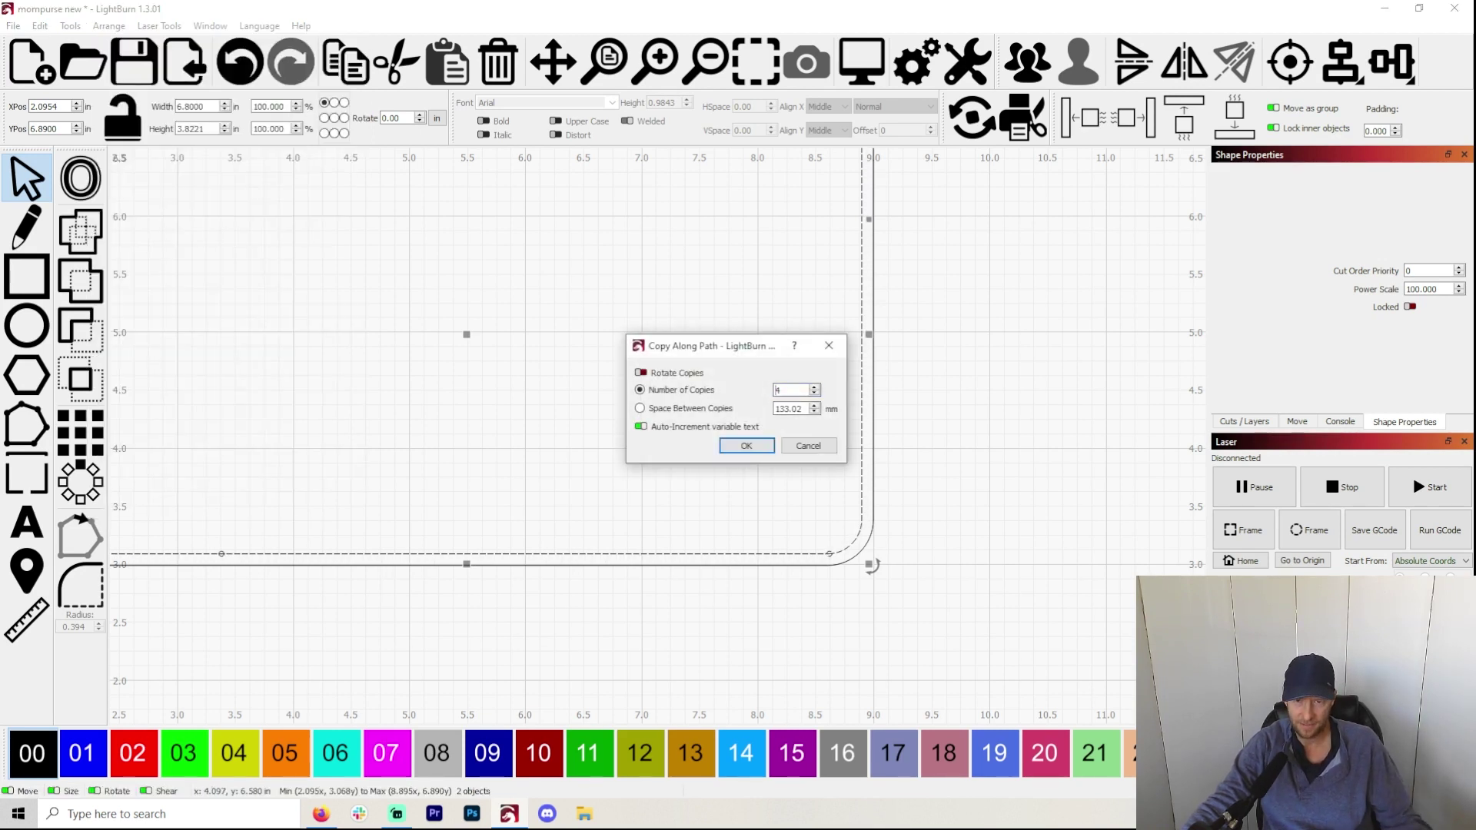
- Try 200 and then 26 as the number of copies along the stitch path
{"action": "double_click", "coordinate": [778, 390]}
{"action": "type", "text": "200"}
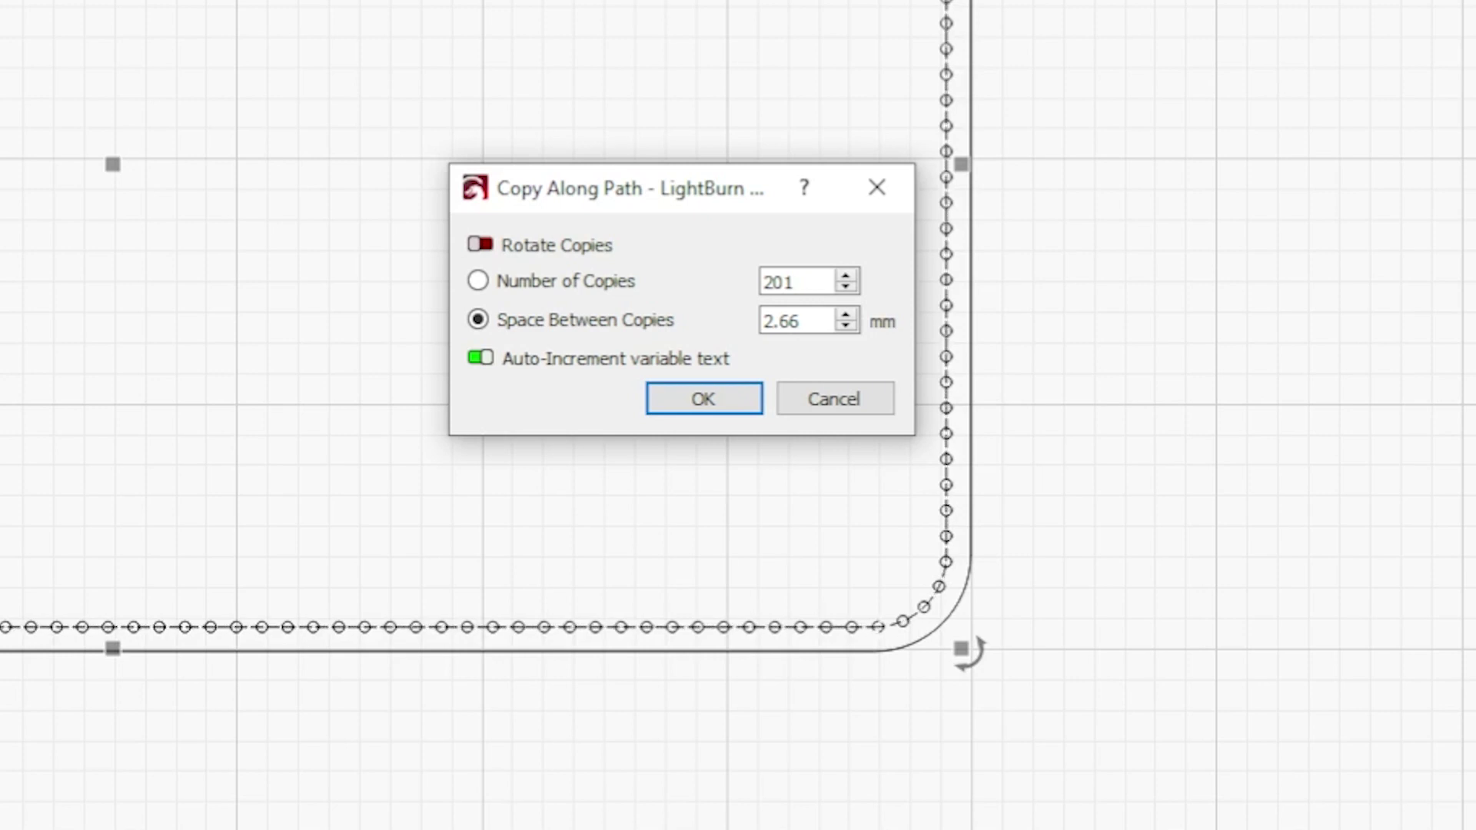
{"action": "left_click", "coordinate": [795, 282]}
{"action": "scroll", "coordinate": [796, 282], "scroll_direction": "up", "scroll_amount": 4}
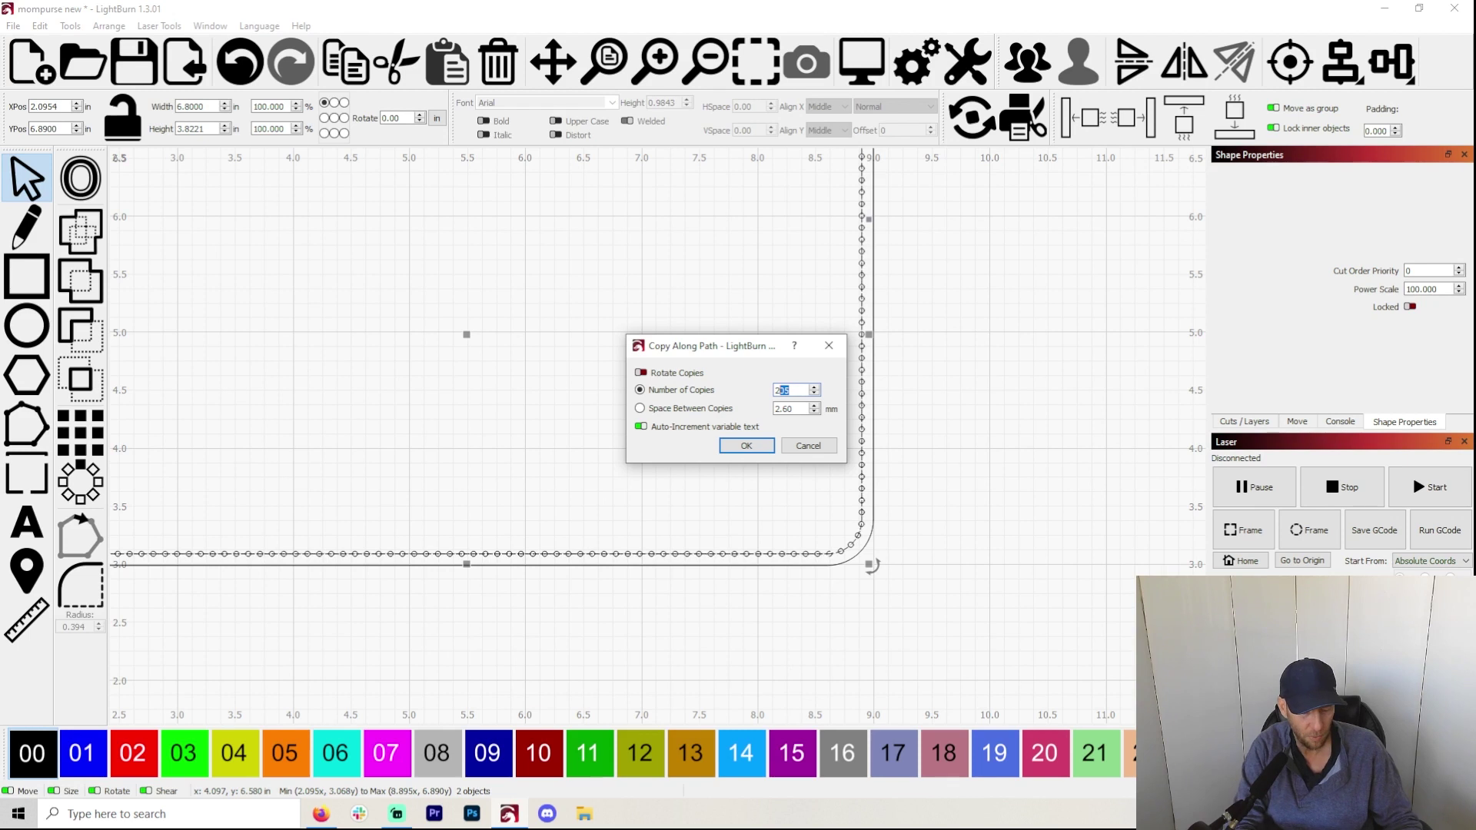
{"action": "type", "text": "26"}
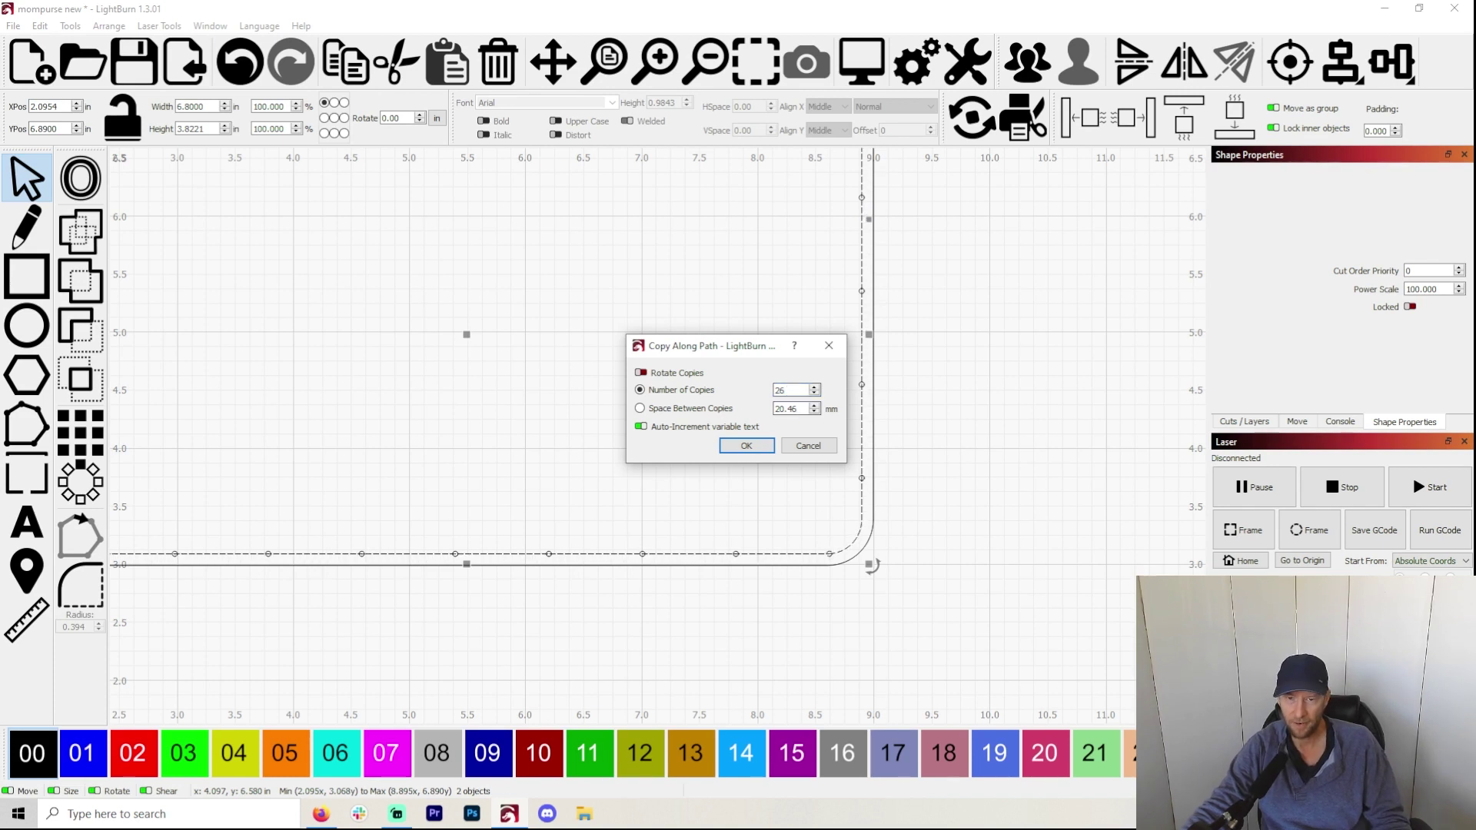
- Set the space between copies to 4.7 mm and create the holes along the path
{"action": "key", "text": "ctrl+a"}
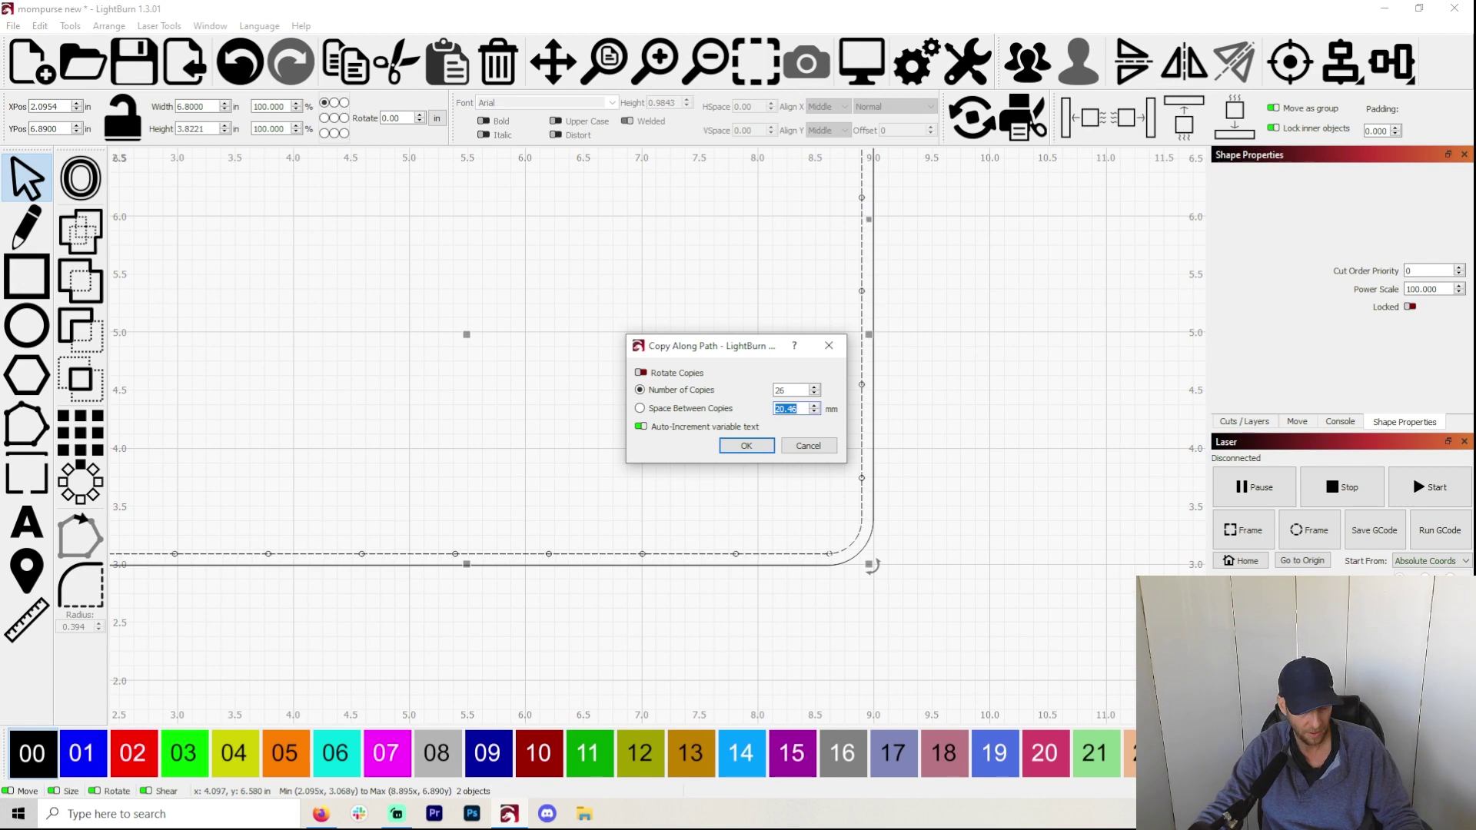
{"action": "type", "text": "4.7"}
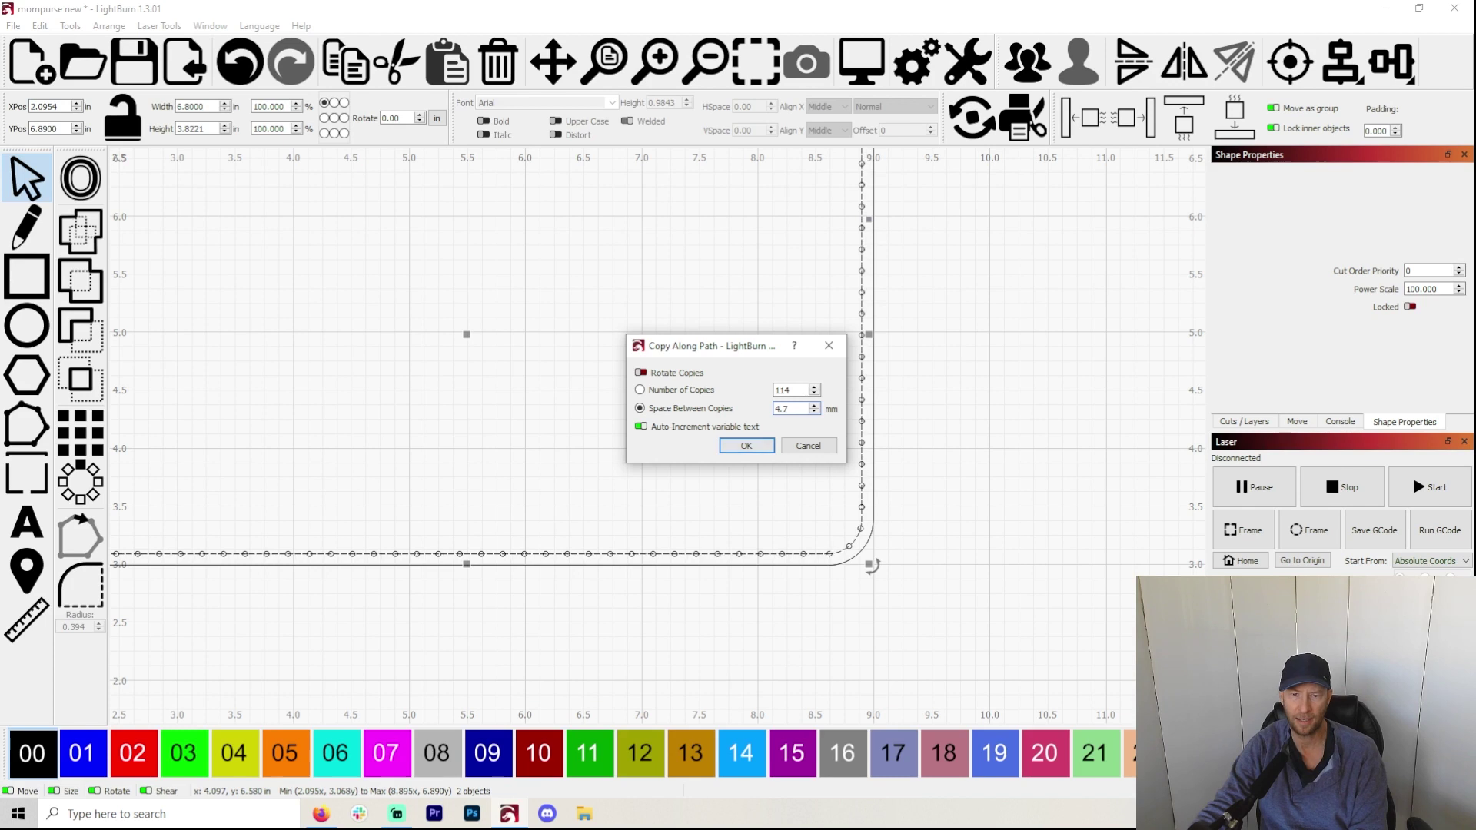
{"action": "key", "text": "Return"}
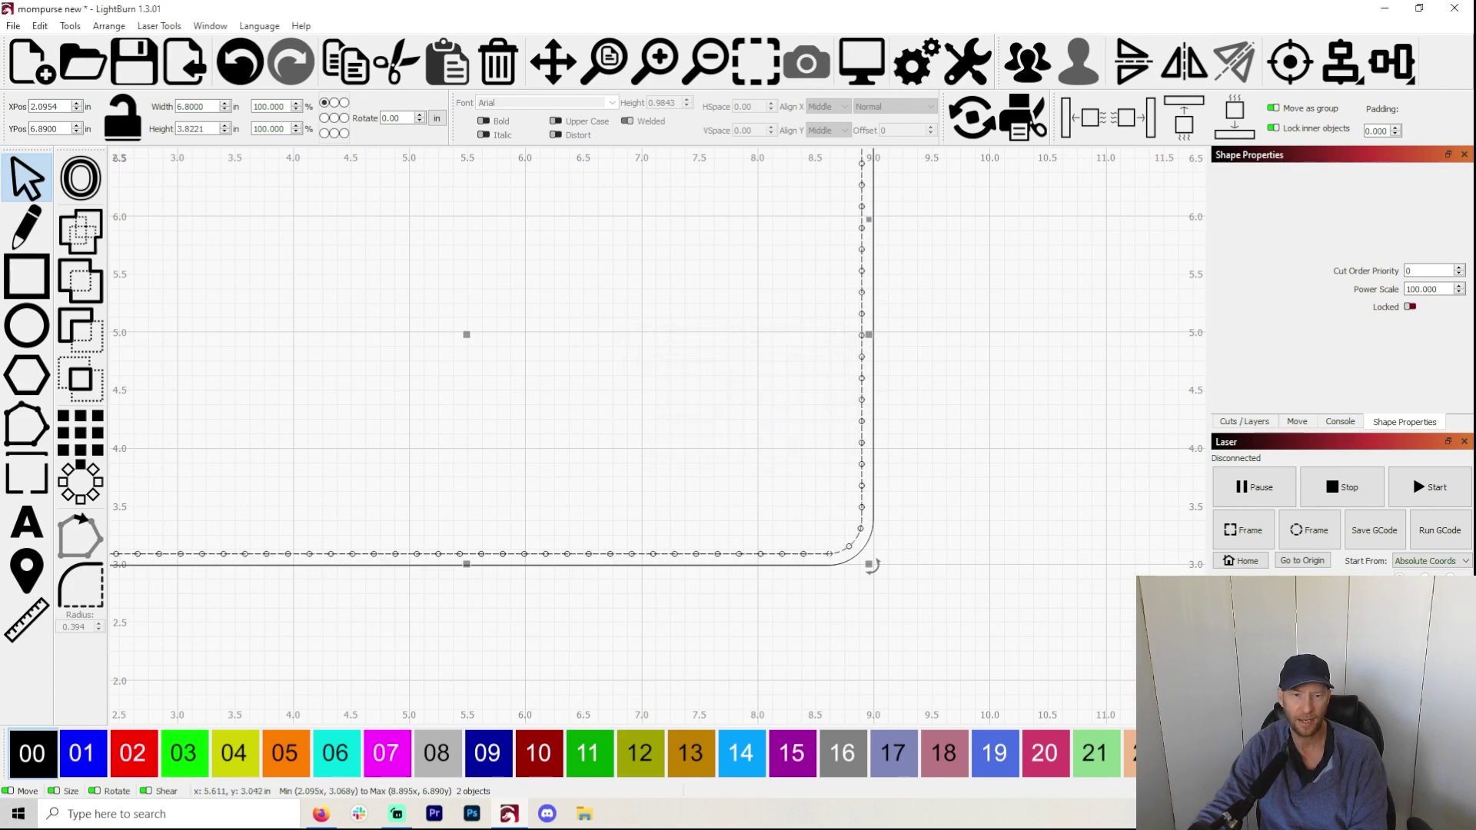
- Shift the two bottom-row holes just left of the start hole slightly right to even out the spacing
{"action": "scroll", "coordinate": [480, 559], "scroll_direction": "down", "scroll_amount": 3}
{"action": "scroll", "coordinate": [691, 418], "scroll_direction": "up", "scroll_amount": 2}
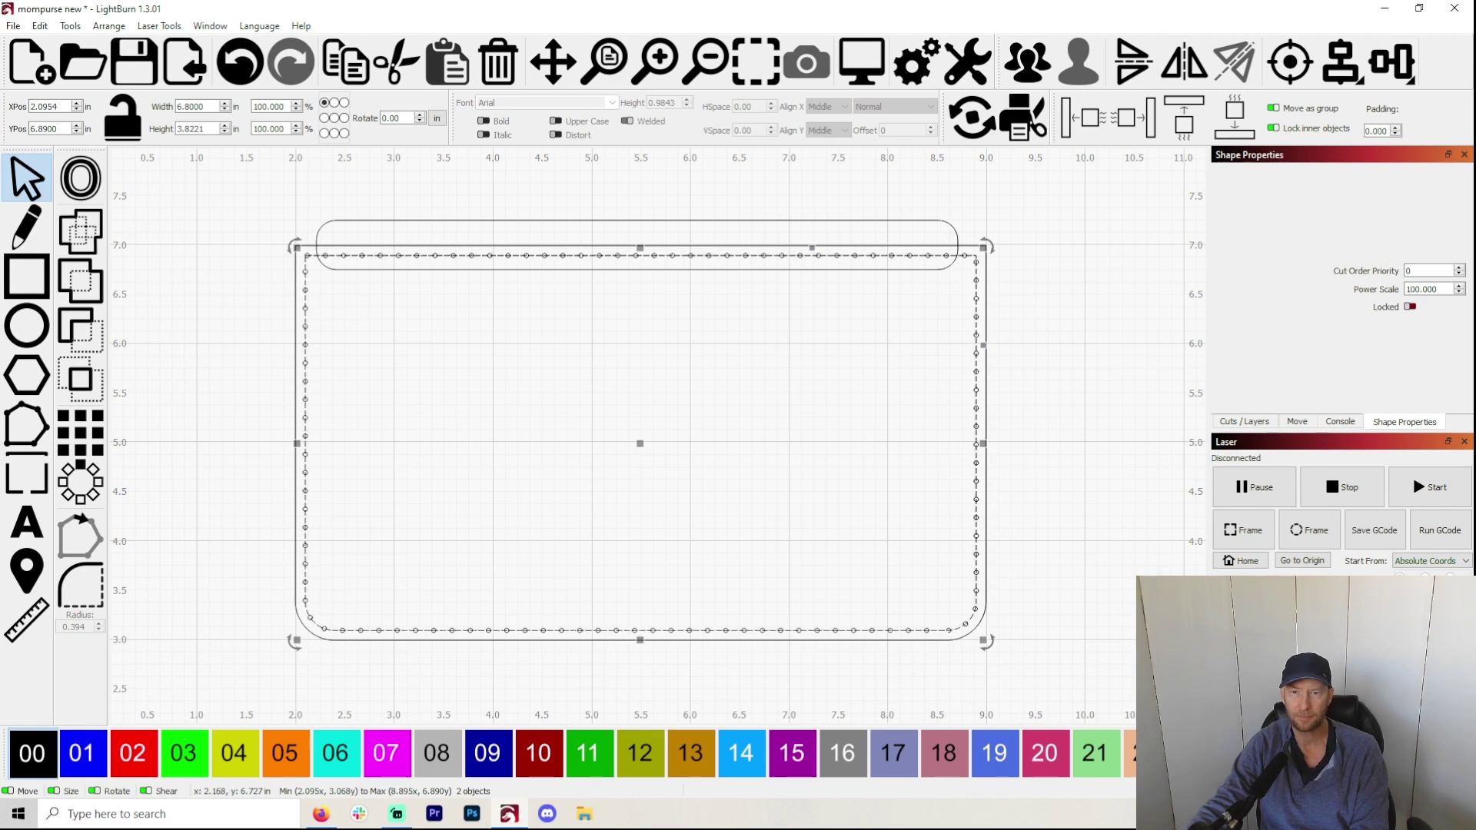
{"action": "scroll", "coordinate": [965, 627], "scroll_direction": "up", "scroll_amount": 8}
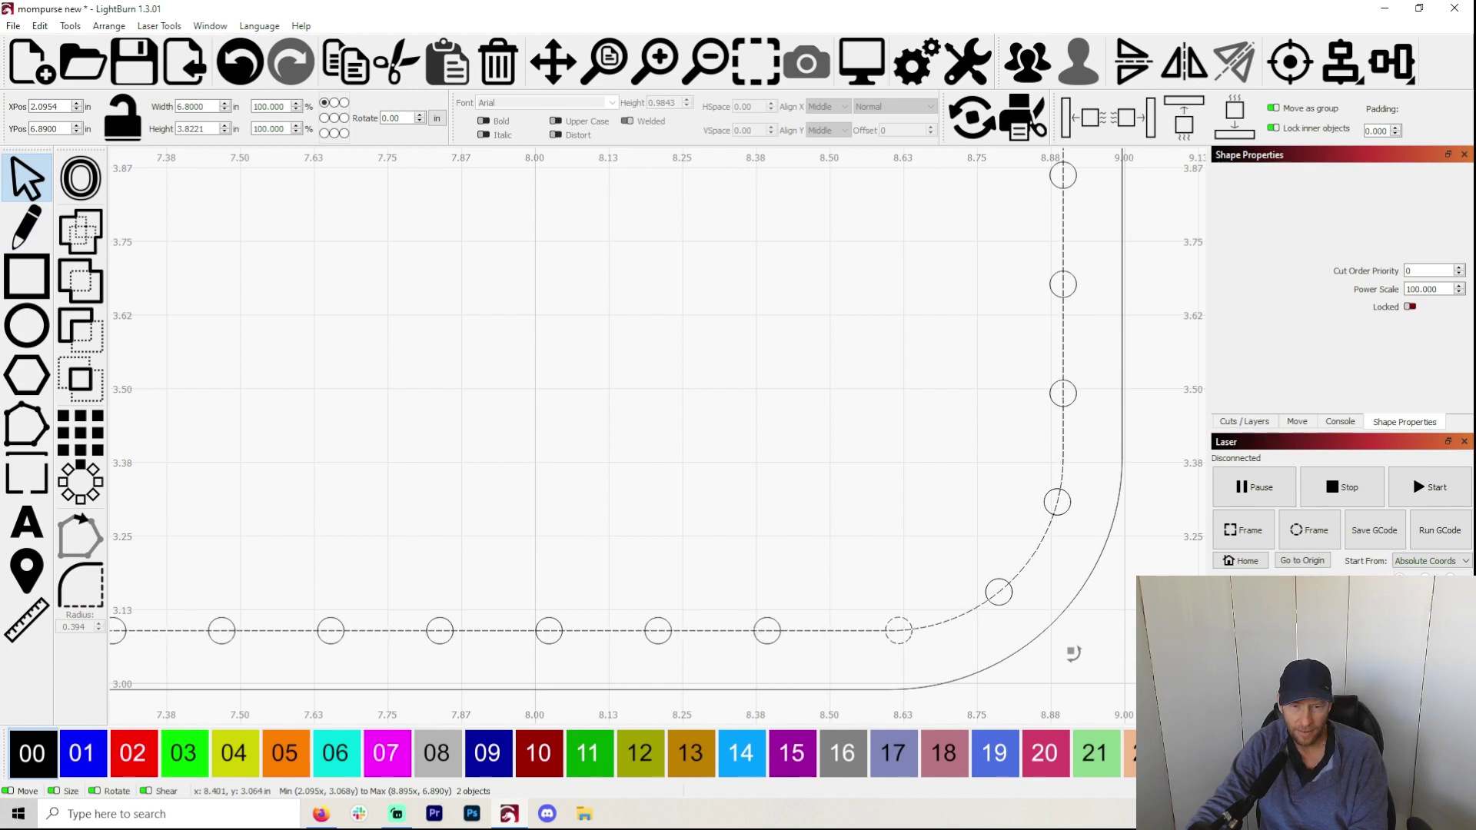
{"action": "left_click", "coordinate": [769, 631]}
{"action": "left_click_drag", "start_coordinate": [770, 628], "coordinate": [775, 629]}
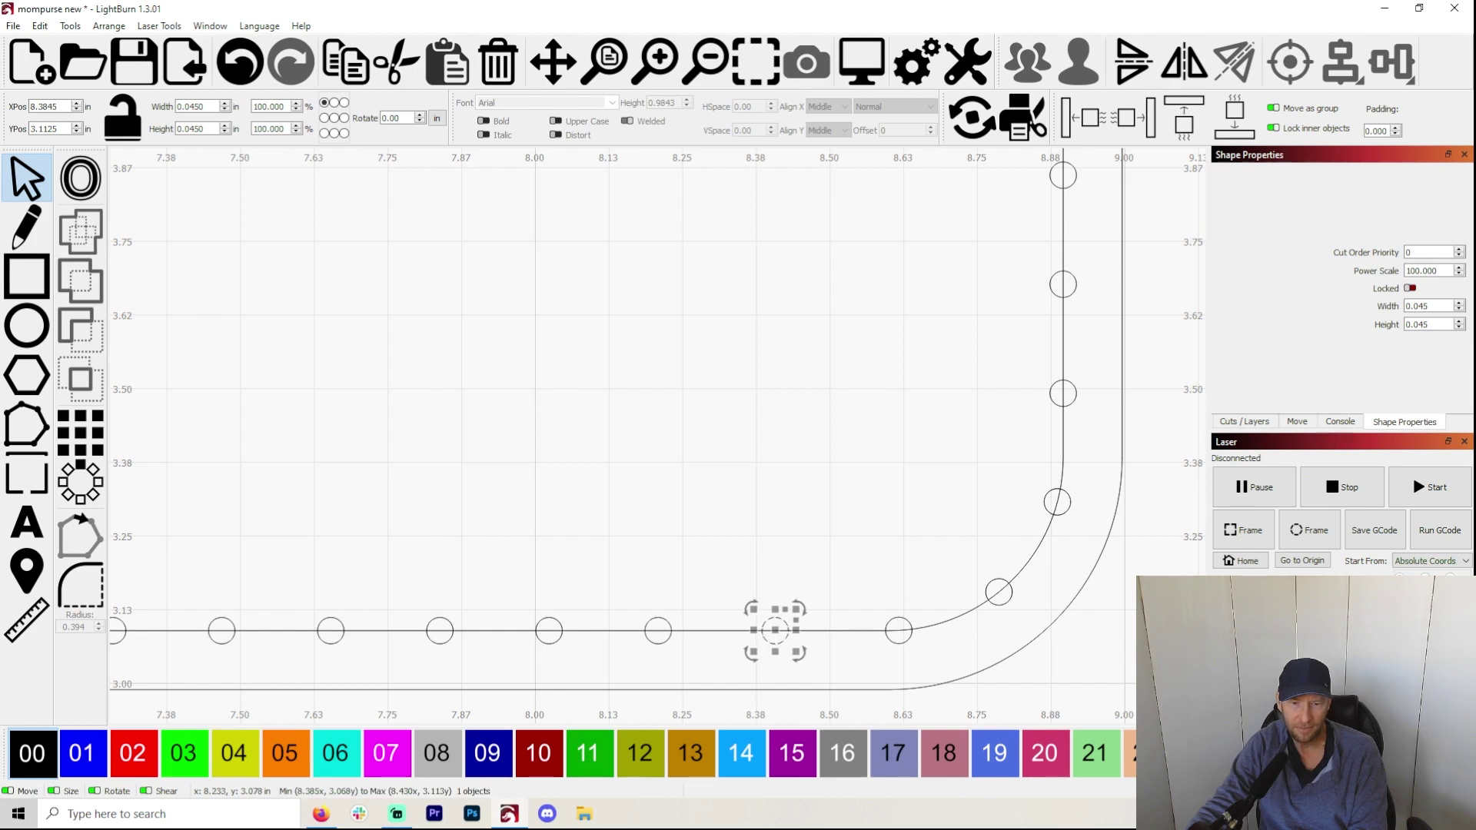
{"action": "key", "text": "Left"}
{"action": "left_click_drag", "start_coordinate": [658, 633], "coordinate": [664, 629]}
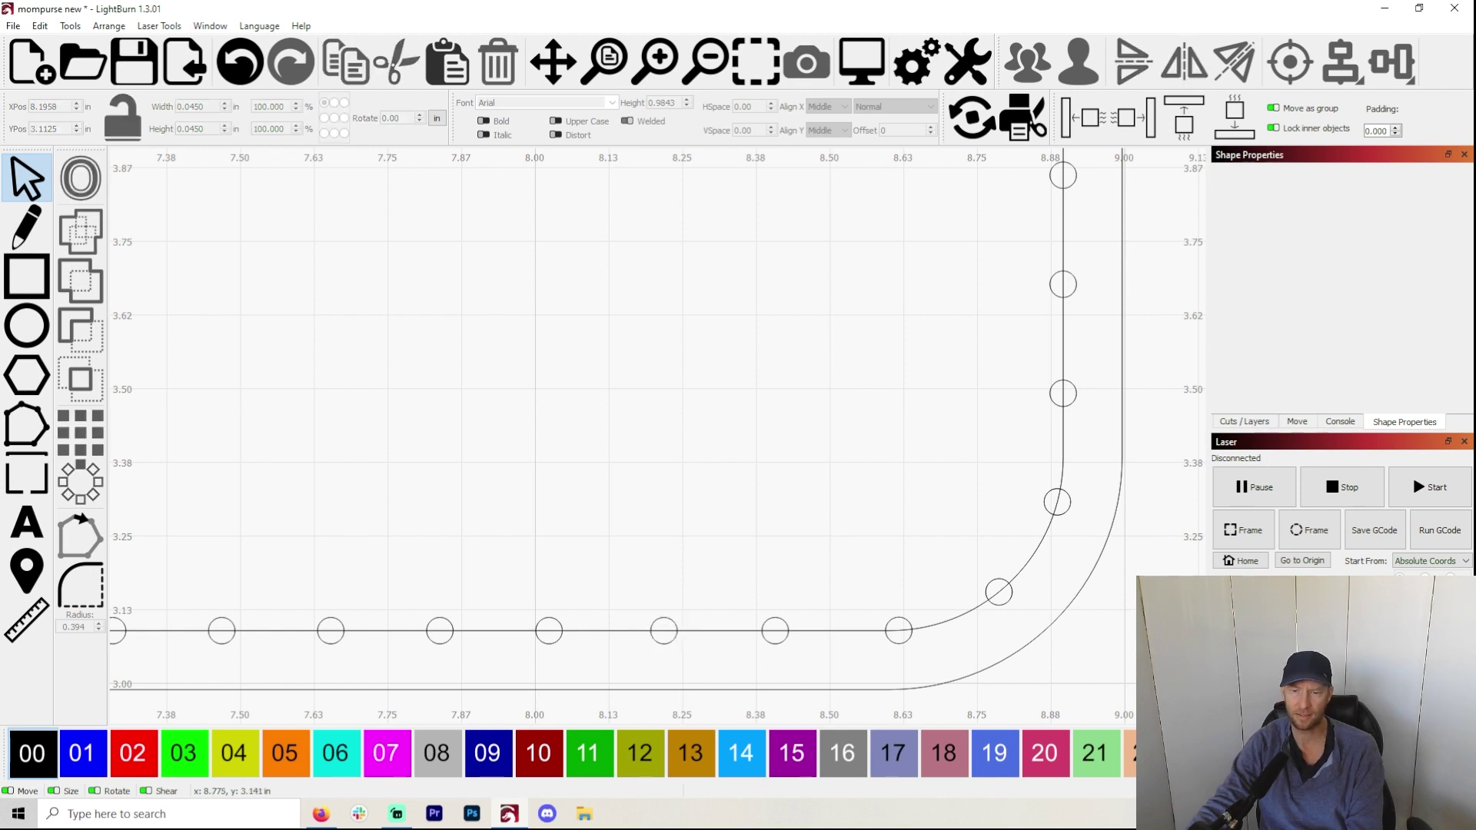
- Delete the inset guide path that the stitch holes follow, keeping the holes and the outer panel outline
{"action": "scroll", "coordinate": [1114, 626], "scroll_direction": "down", "scroll_amount": 3}
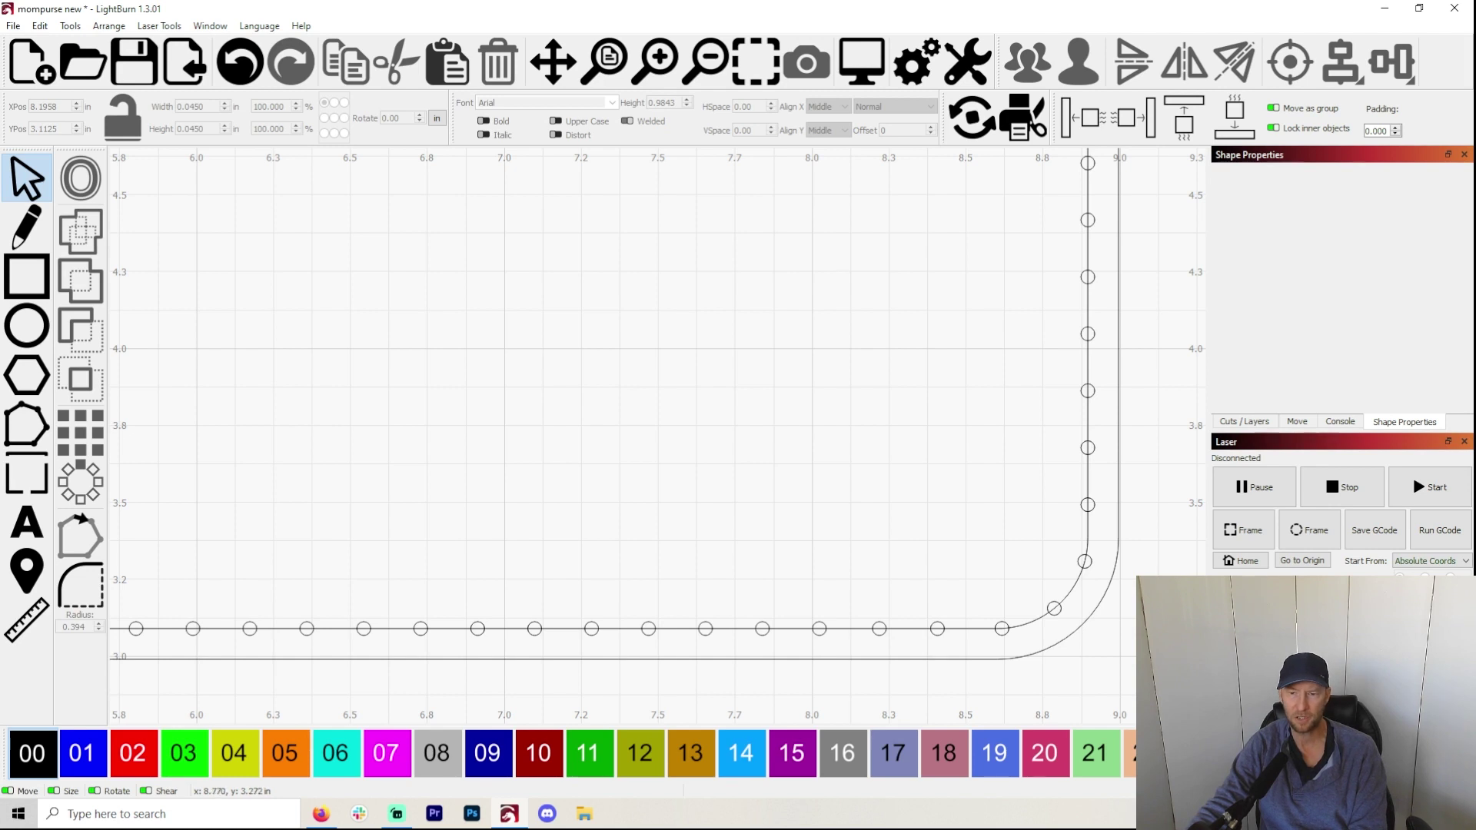
{"action": "scroll", "coordinate": [1048, 572], "scroll_direction": "down", "scroll_amount": 3}
{"action": "scroll", "coordinate": [1076, 572], "scroll_direction": "down", "scroll_amount": 2}
{"action": "scroll", "coordinate": [805, 325], "scroll_direction": "up", "scroll_amount": 2}
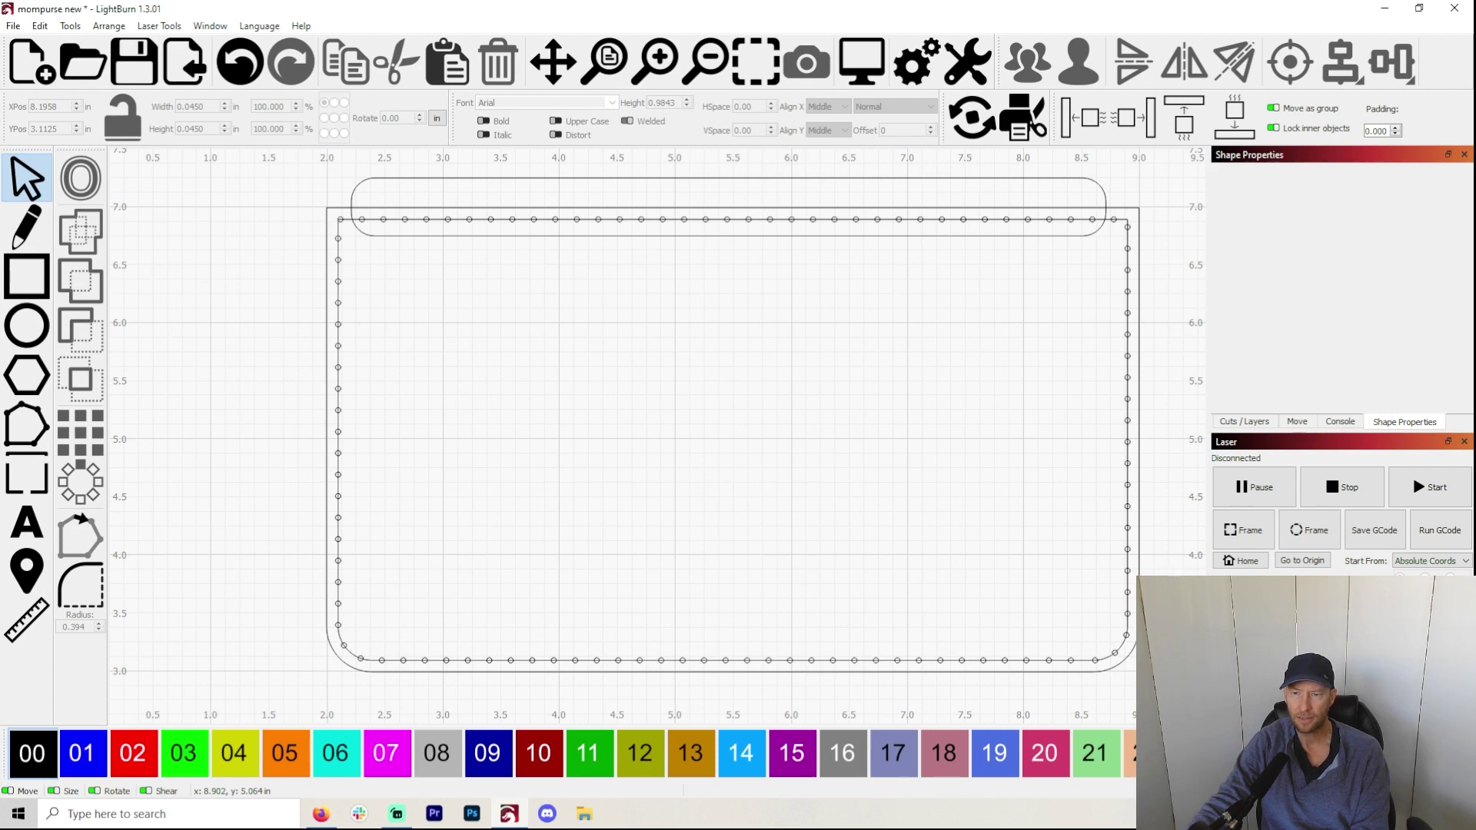
{"action": "left_click", "coordinate": [1127, 431]}
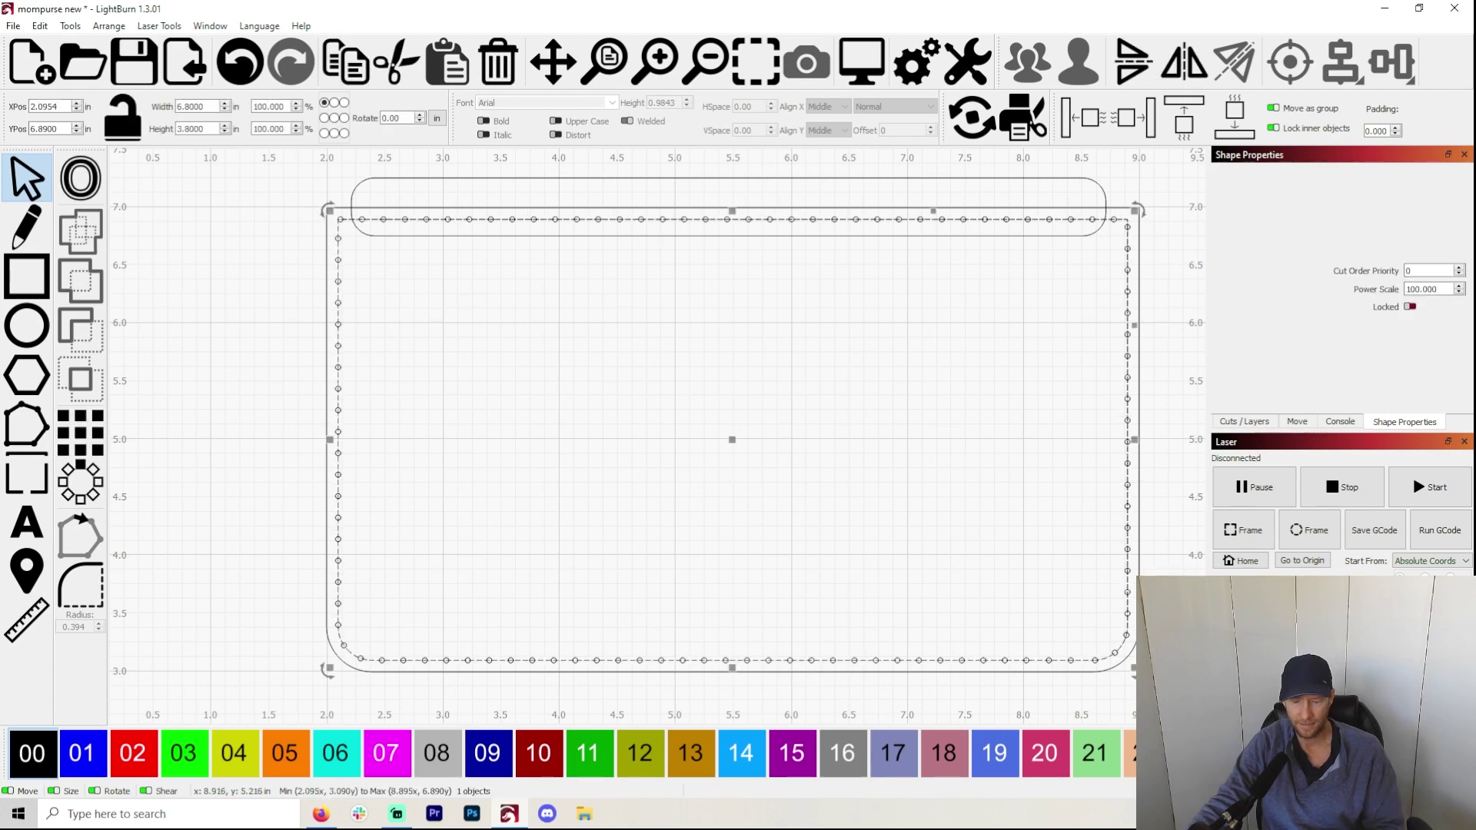
{"action": "key", "text": "Escape"}
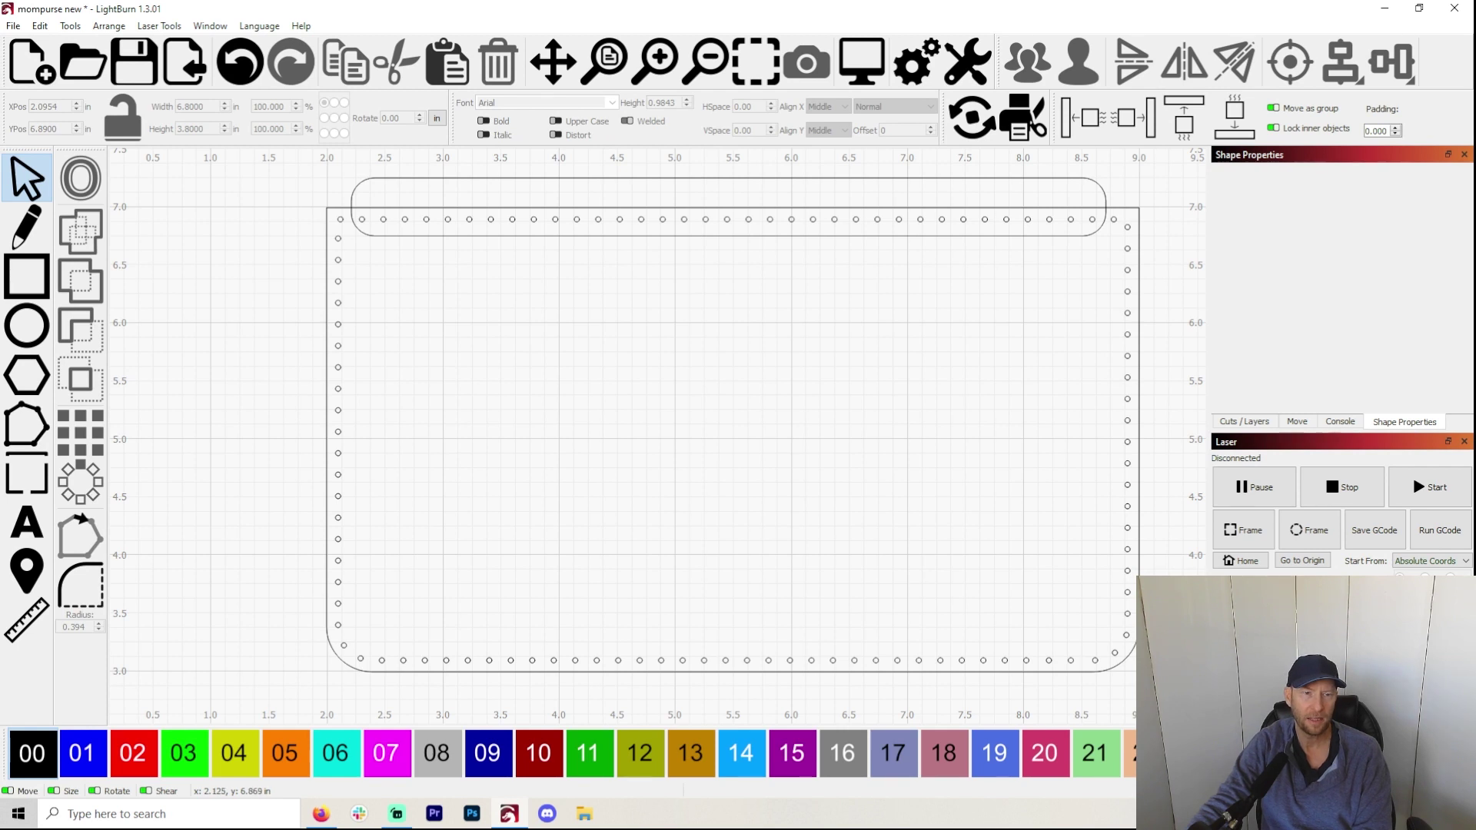
- Delete the long rounded slot shape at the panel's top edge together with the row of stitch holes inside it
{"action": "left_click", "coordinate": [339, 219]}
{"action": "key", "text": "Escape"}
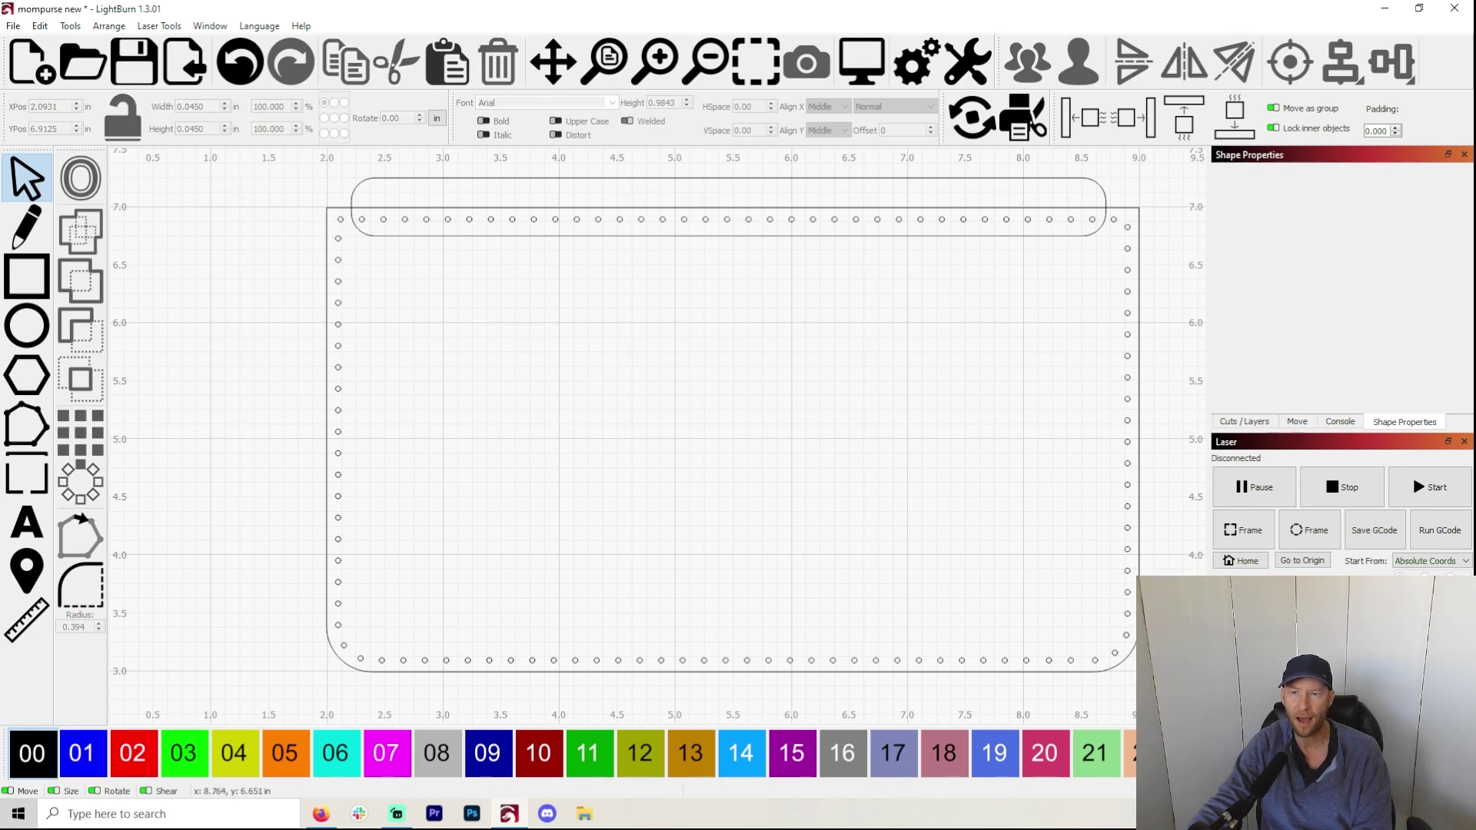
{"action": "left_click_drag", "start_coordinate": [1107, 244], "coordinate": [361, 218]}
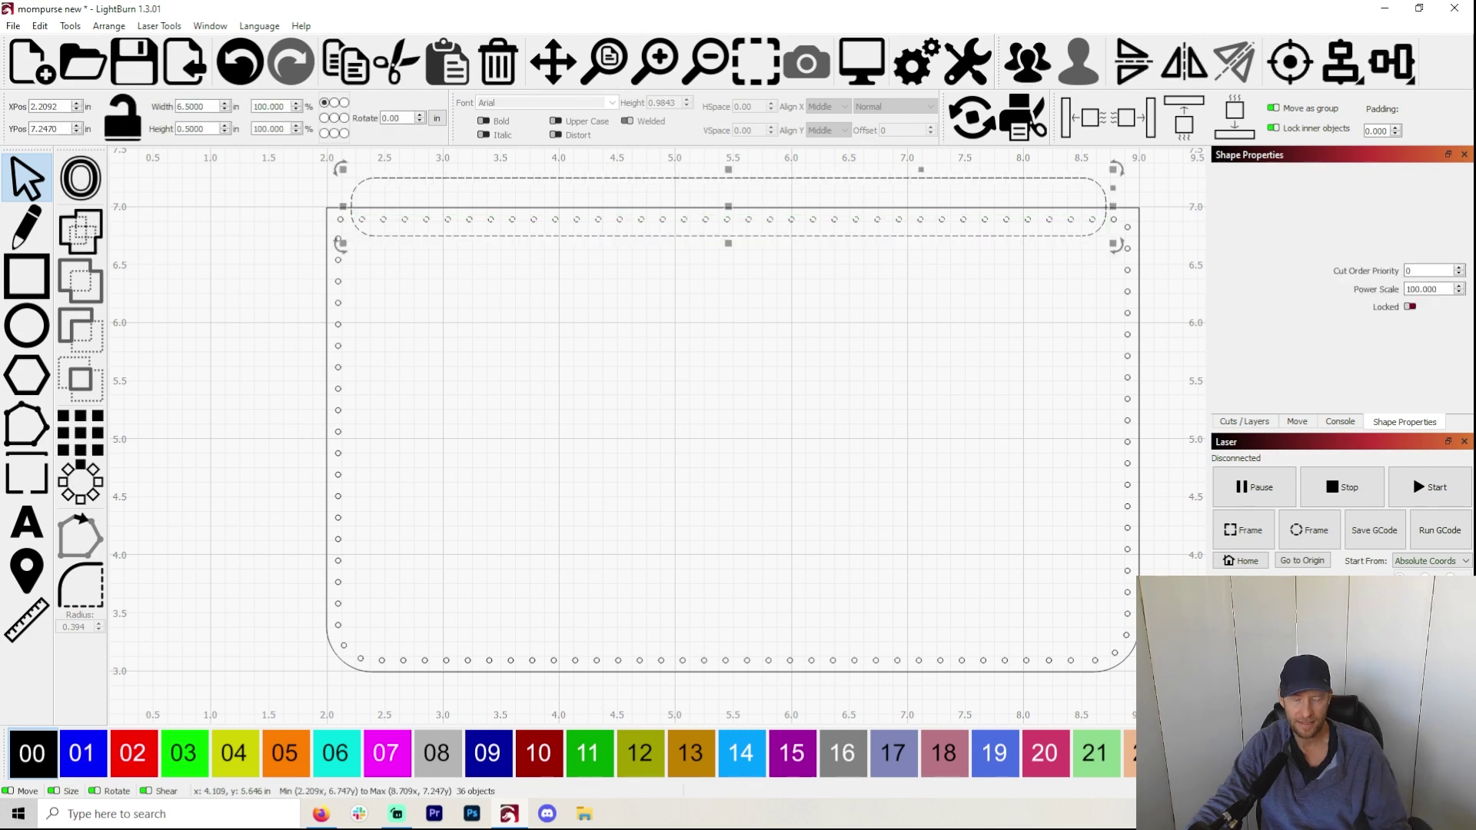
{"action": "key", "text": "Delete"}
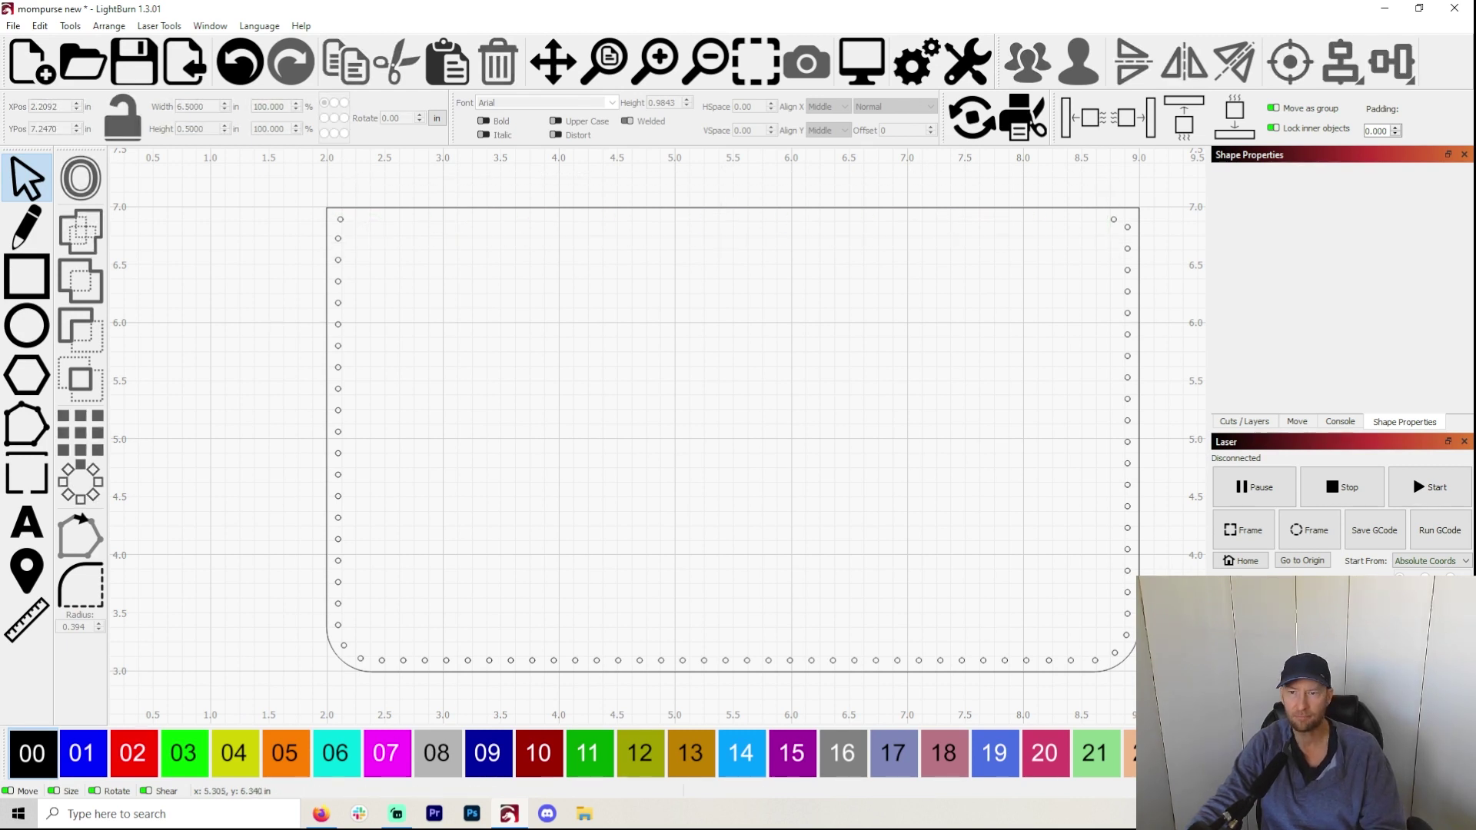
- Delete the two leftover stitch holes at the ends of the top row
{"action": "left_click", "coordinate": [342, 219]}
{"action": "key", "text": "Delete"}
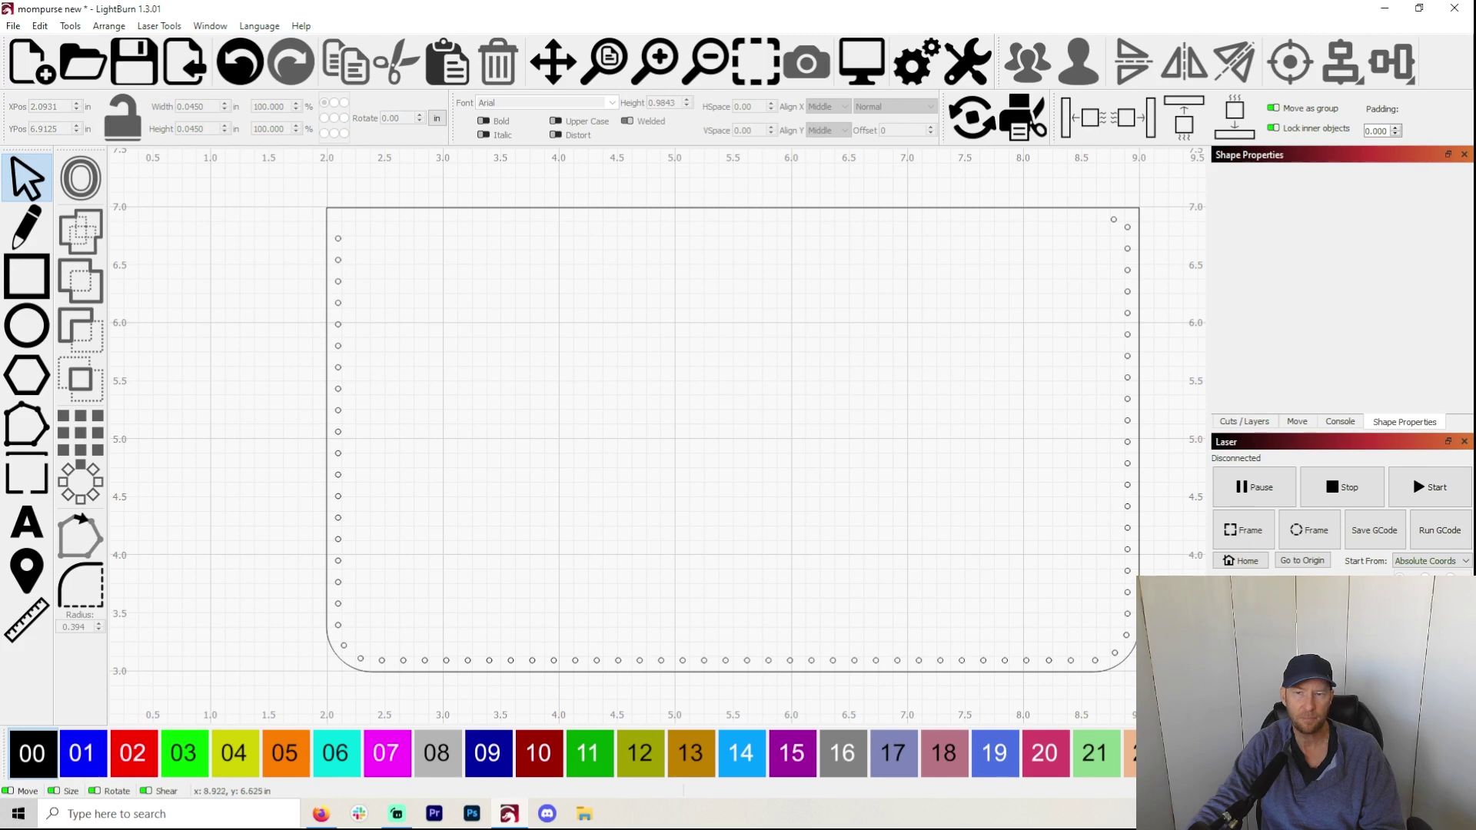
{"action": "left_click", "coordinate": [1113, 219]}
{"action": "key", "text": "Delete"}
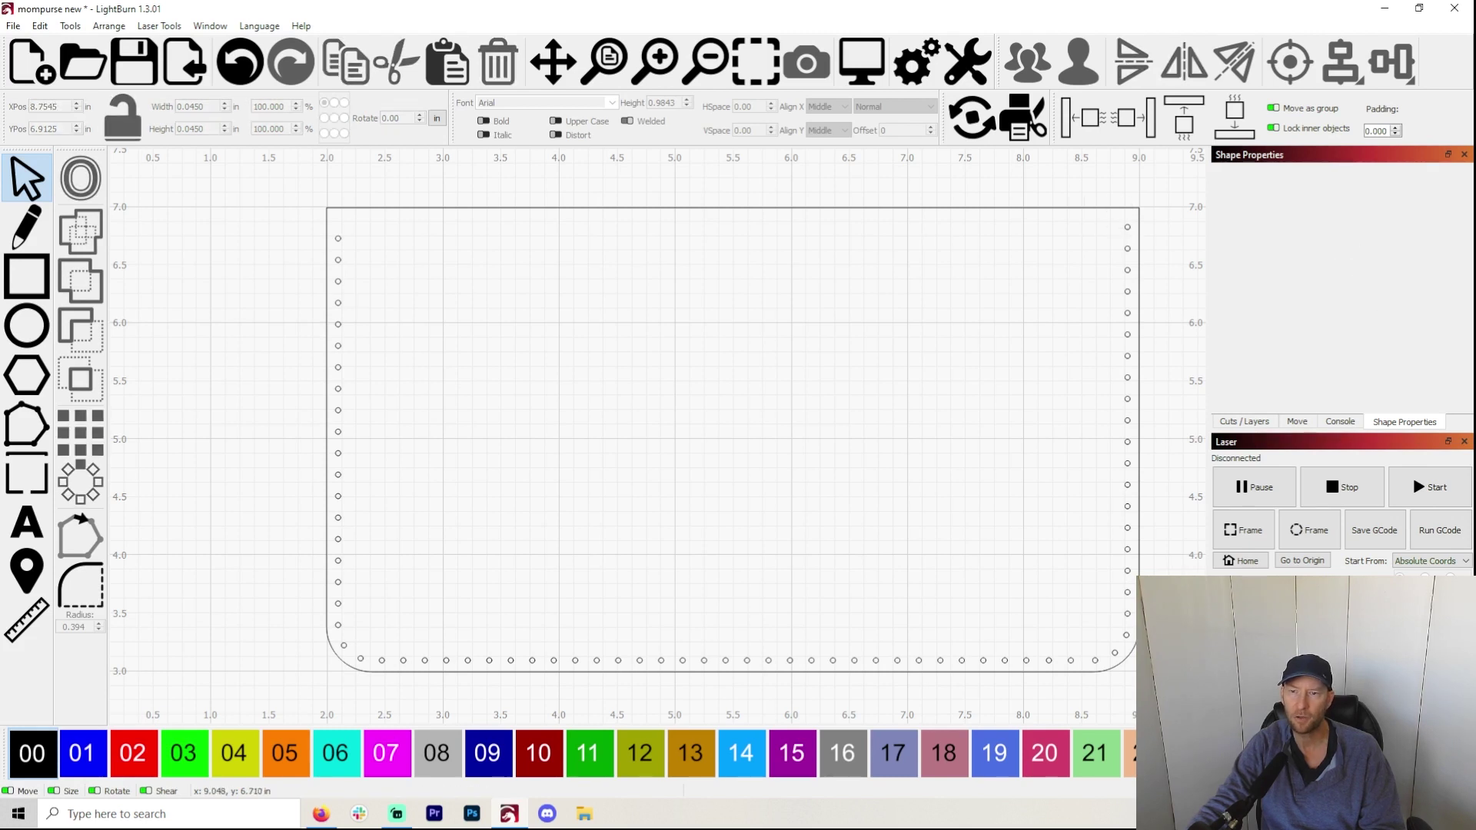
- Paste a copy of the stitch hole above the left column's top hole, aligned with the column at about X 2.07, Y 6.92 in
{"action": "key", "text": "ctrl+v"}
{"action": "left_click_drag", "start_coordinate": [655, 438], "coordinate": [337, 221]}
{"action": "scroll", "coordinate": [338, 230], "scroll_direction": "up", "scroll_amount": 3}
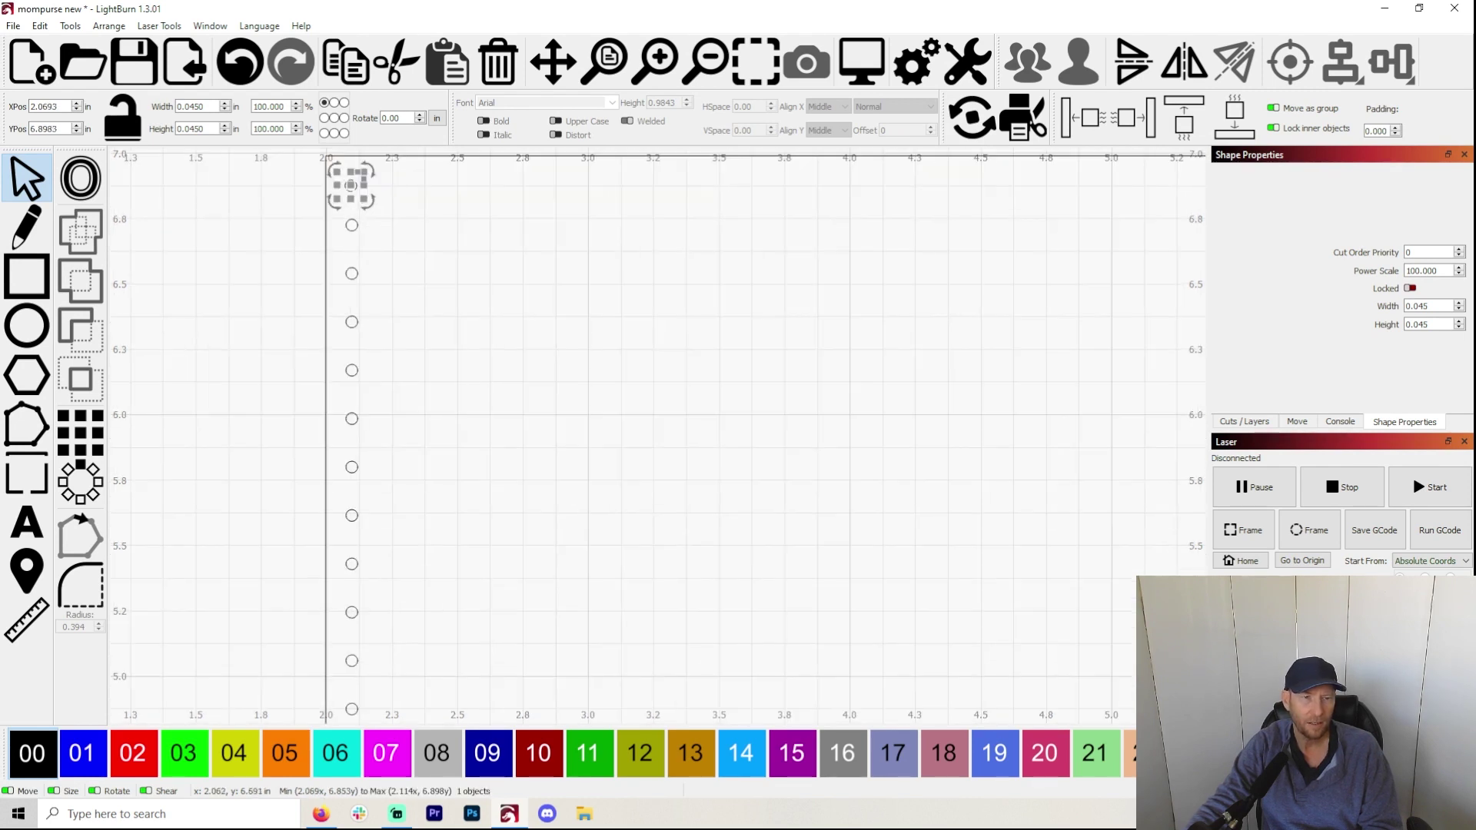
{"action": "scroll", "coordinate": [415, 445], "scroll_direction": "up", "scroll_amount": 4}
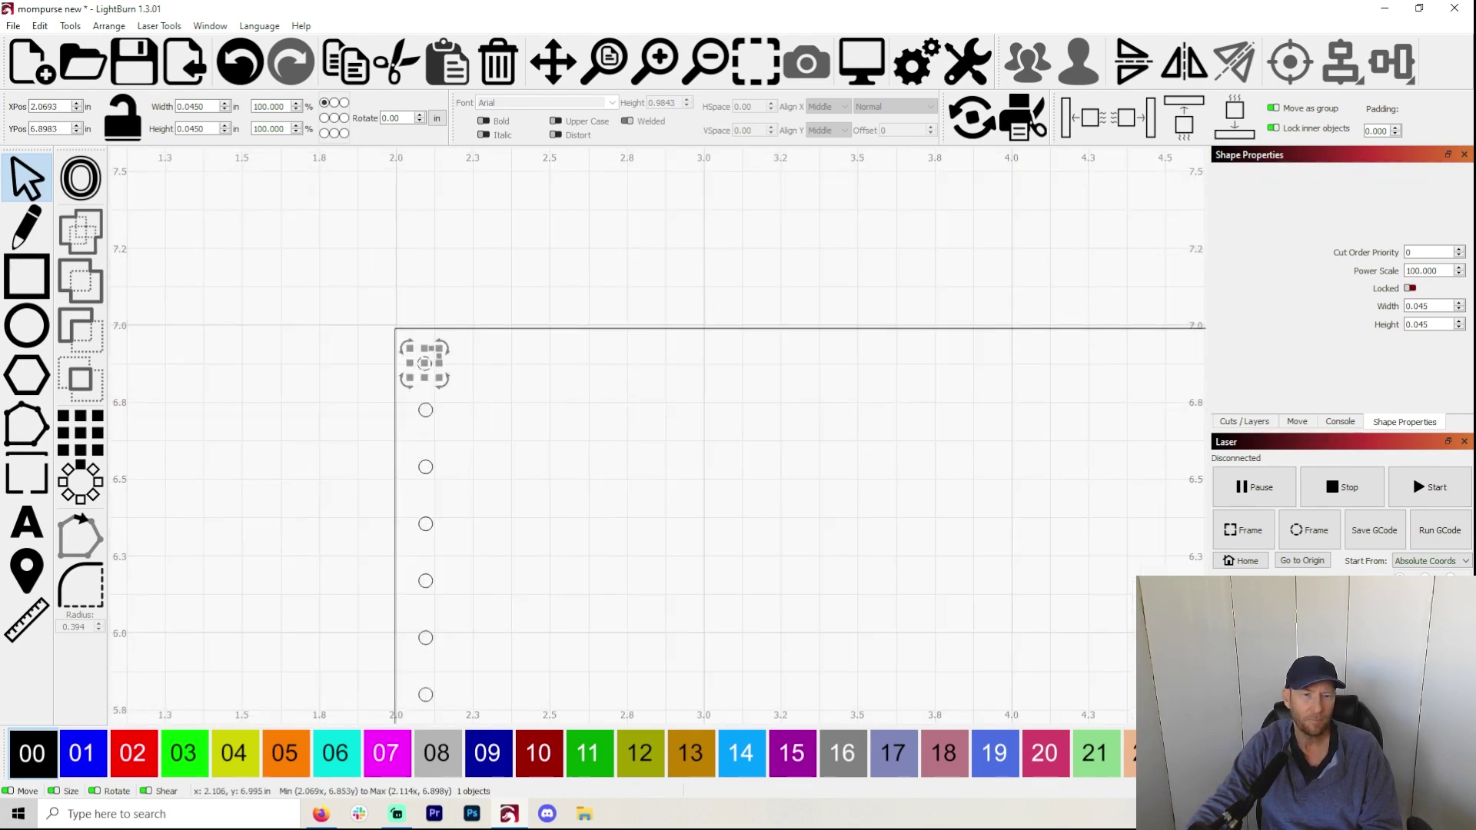
{"action": "left_click_drag", "start_coordinate": [413, 372], "coordinate": [416, 375]}
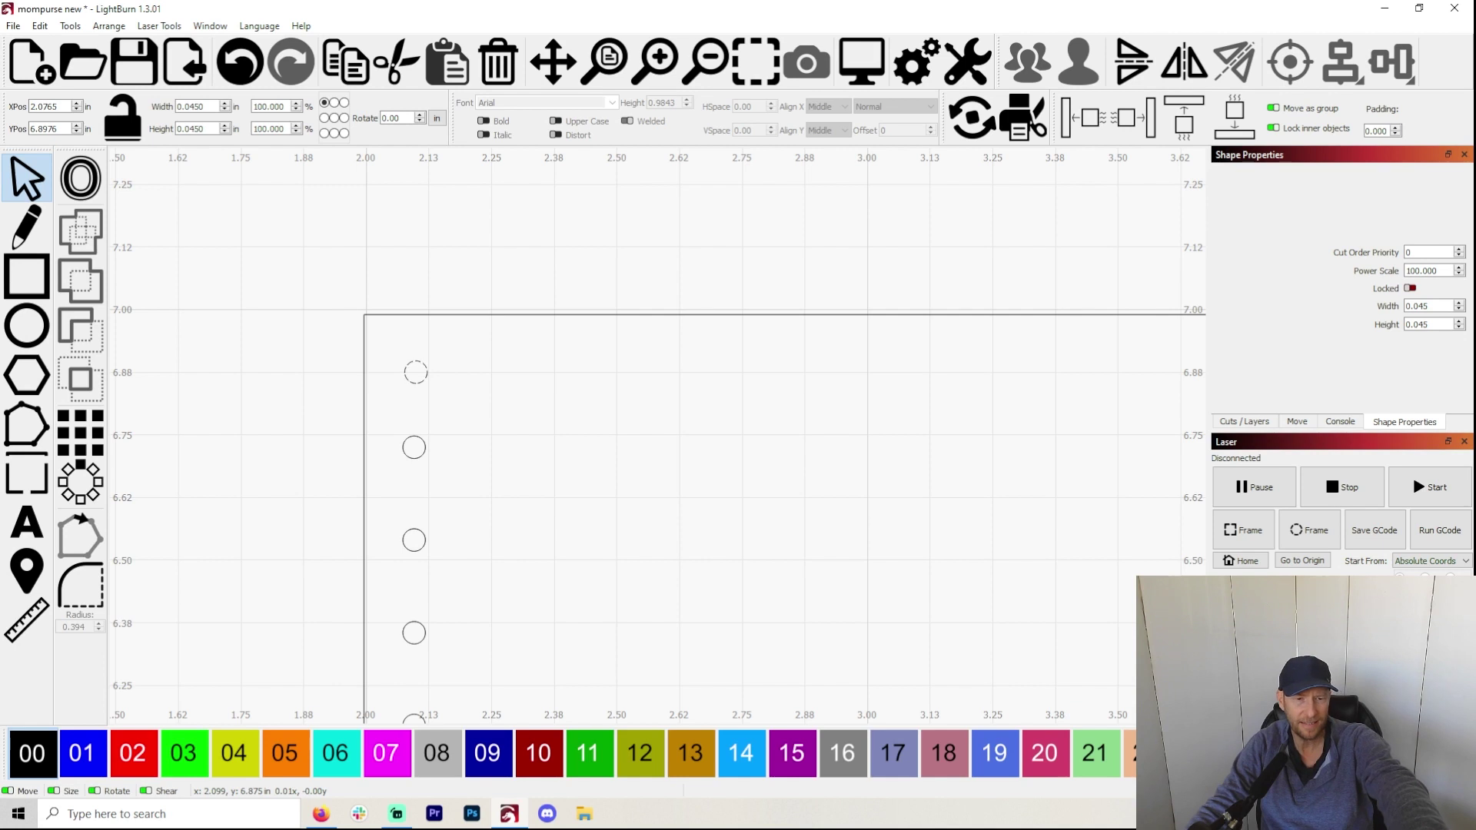
{"action": "left_click_drag", "start_coordinate": [416, 374], "coordinate": [415, 369]}
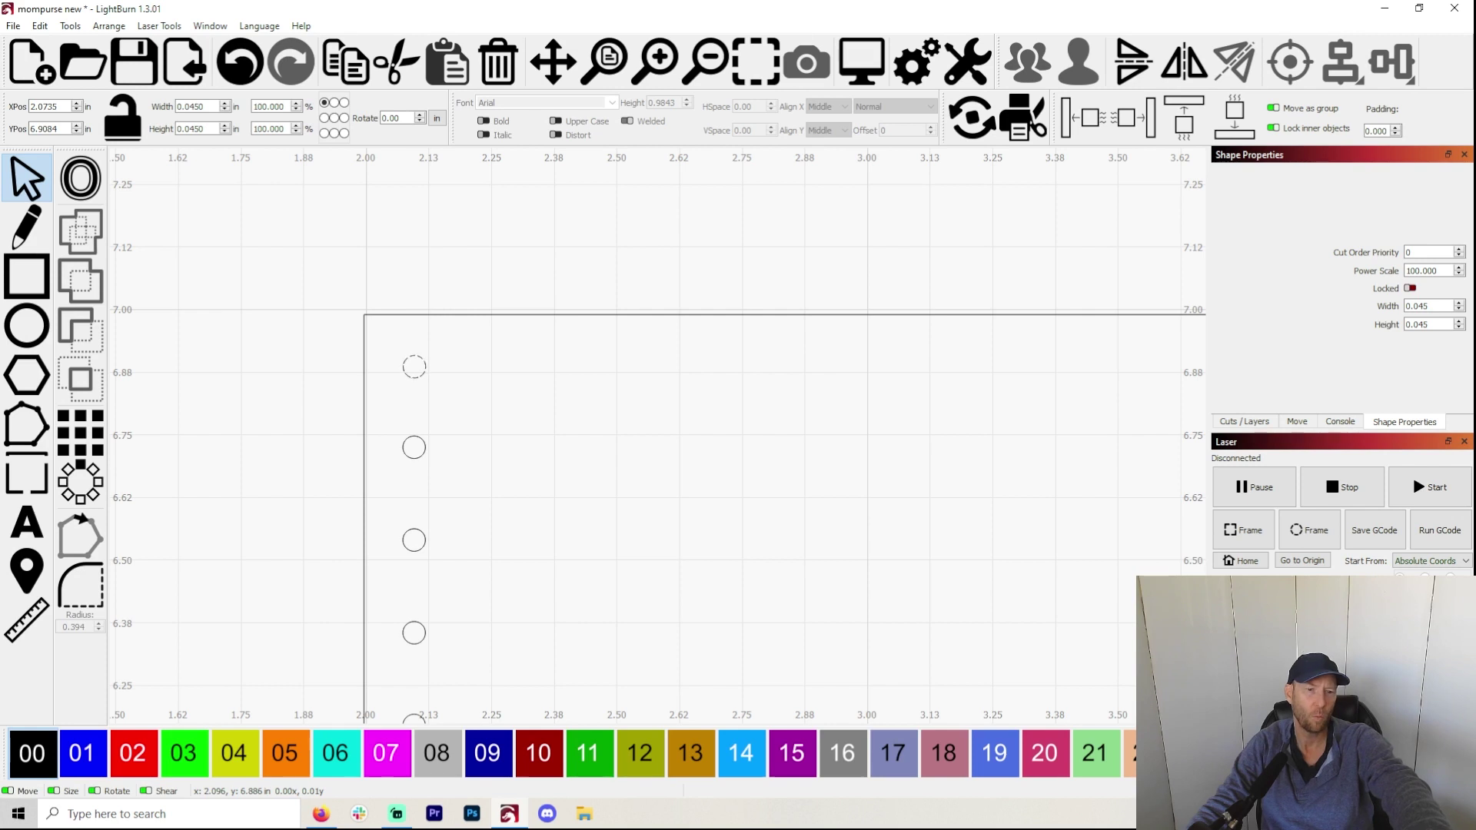
{"action": "left_click_drag", "start_coordinate": [414, 368], "coordinate": [416, 364]}
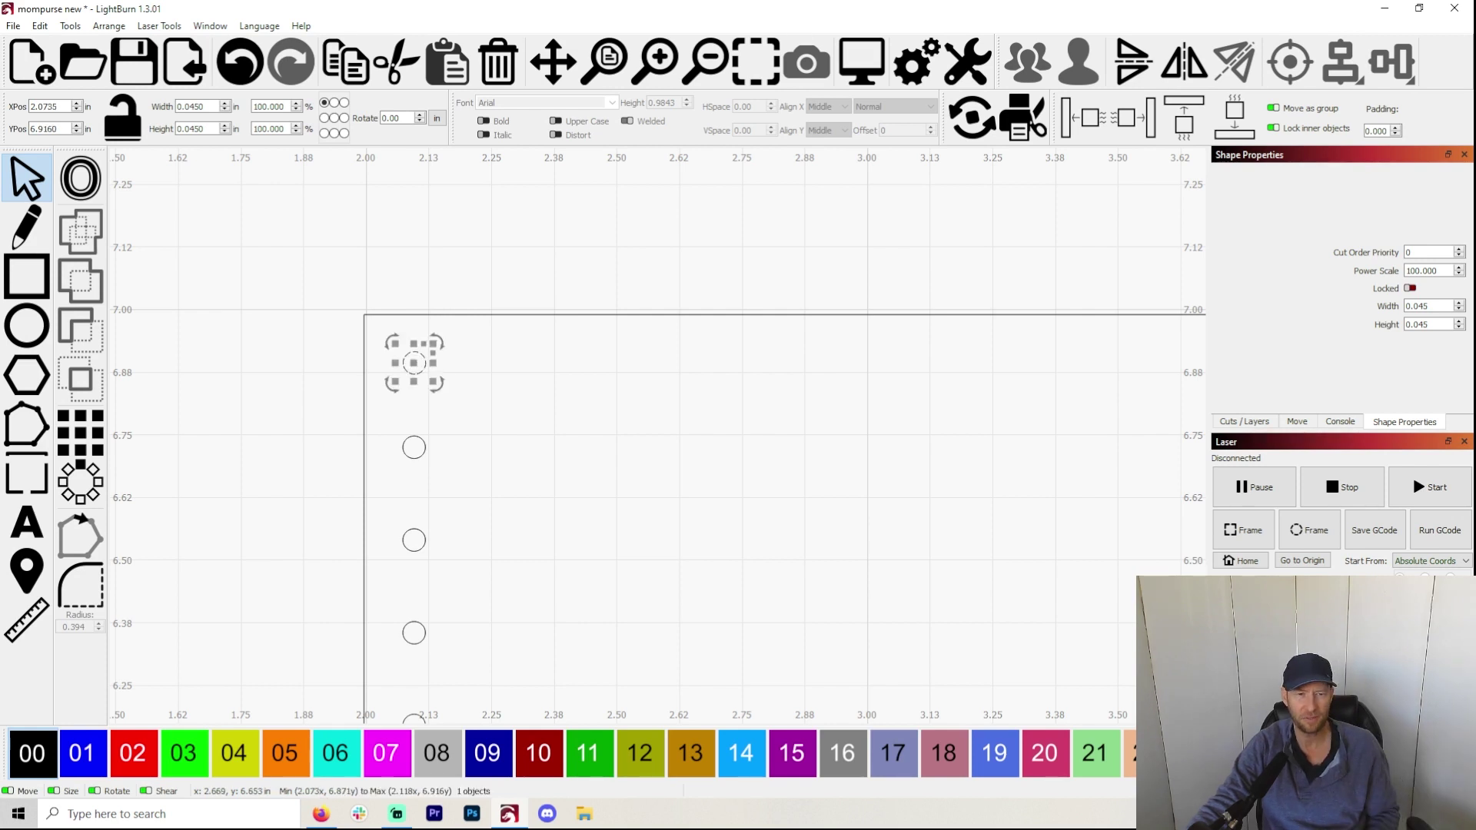
{"action": "left_click", "coordinate": [950, 525]}
- Examine the stitch-hole layout along the sides, rounded corners and bottom of the purse panel, and the other pattern pieces
{"action": "scroll", "coordinate": [718, 522], "scroll_direction": "down", "scroll_amount": 3}
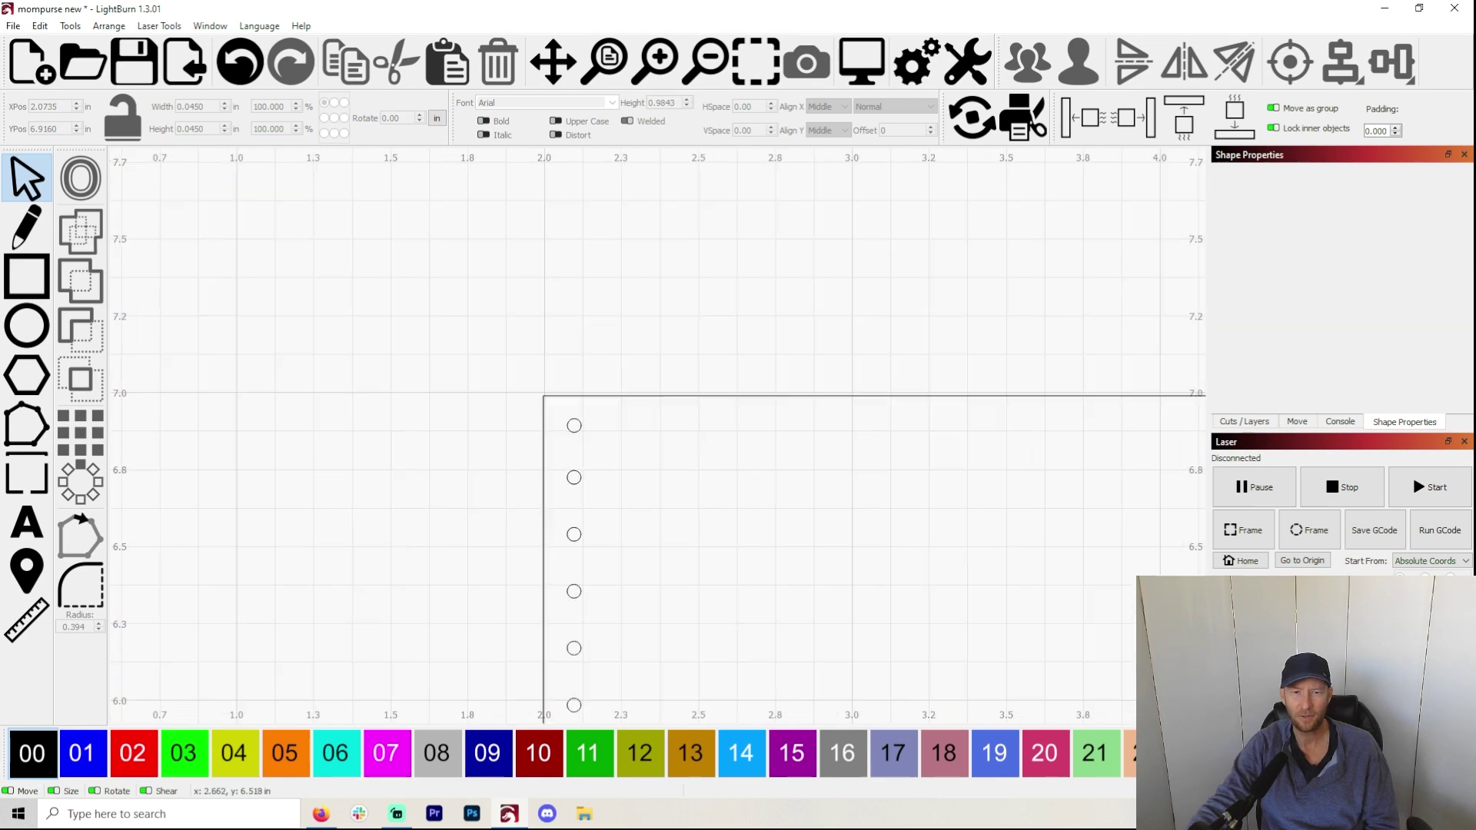
{"action": "scroll", "coordinate": [986, 564], "scroll_direction": "down", "scroll_amount": 3}
{"action": "scroll", "coordinate": [900, 588], "scroll_direction": "down", "scroll_amount": 4}
{"action": "scroll", "coordinate": [684, 586], "scroll_direction": "down", "scroll_amount": 4}
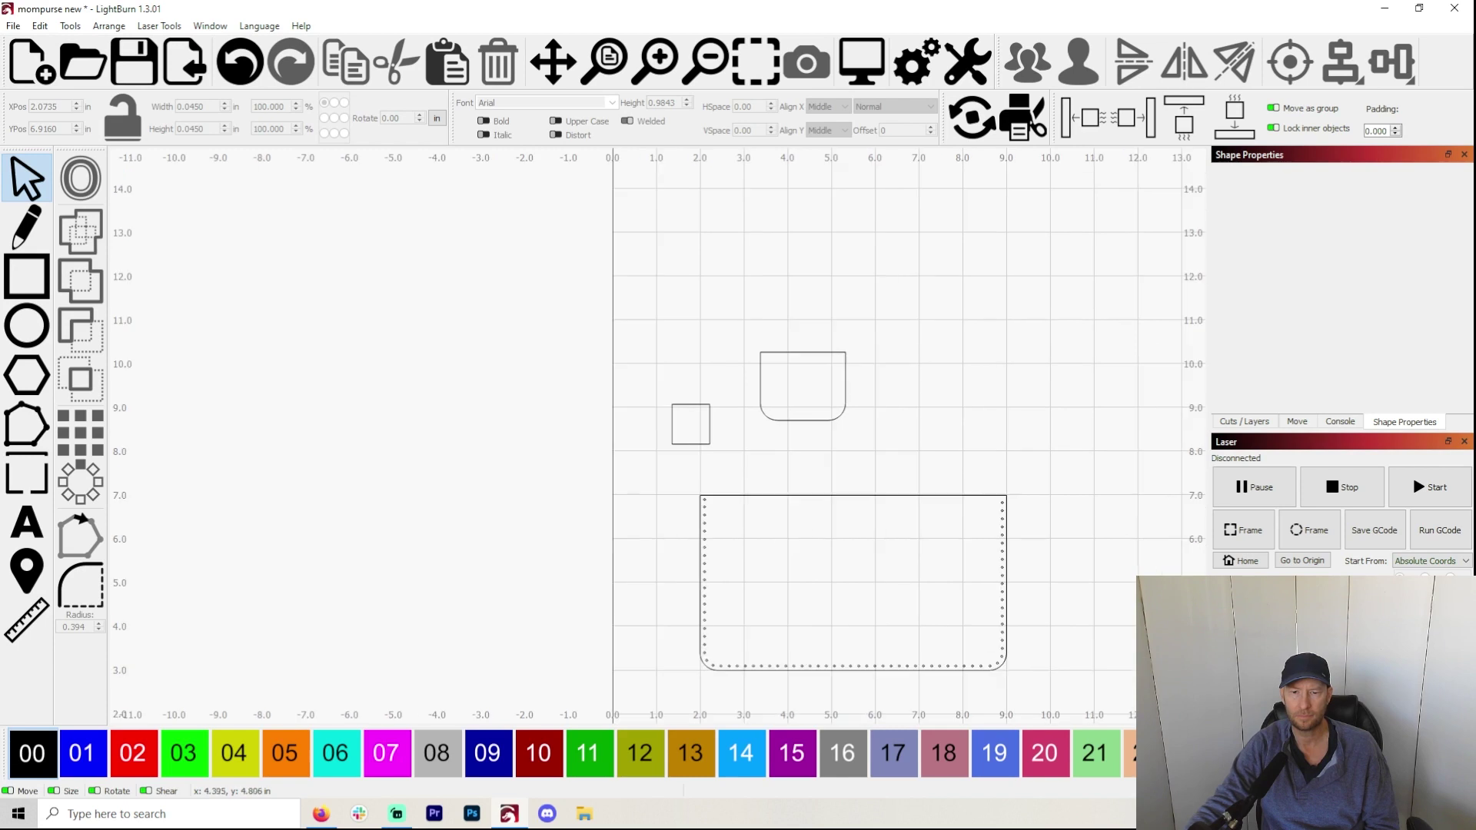
{"action": "scroll", "coordinate": [784, 528], "scroll_direction": "up", "scroll_amount": 4}
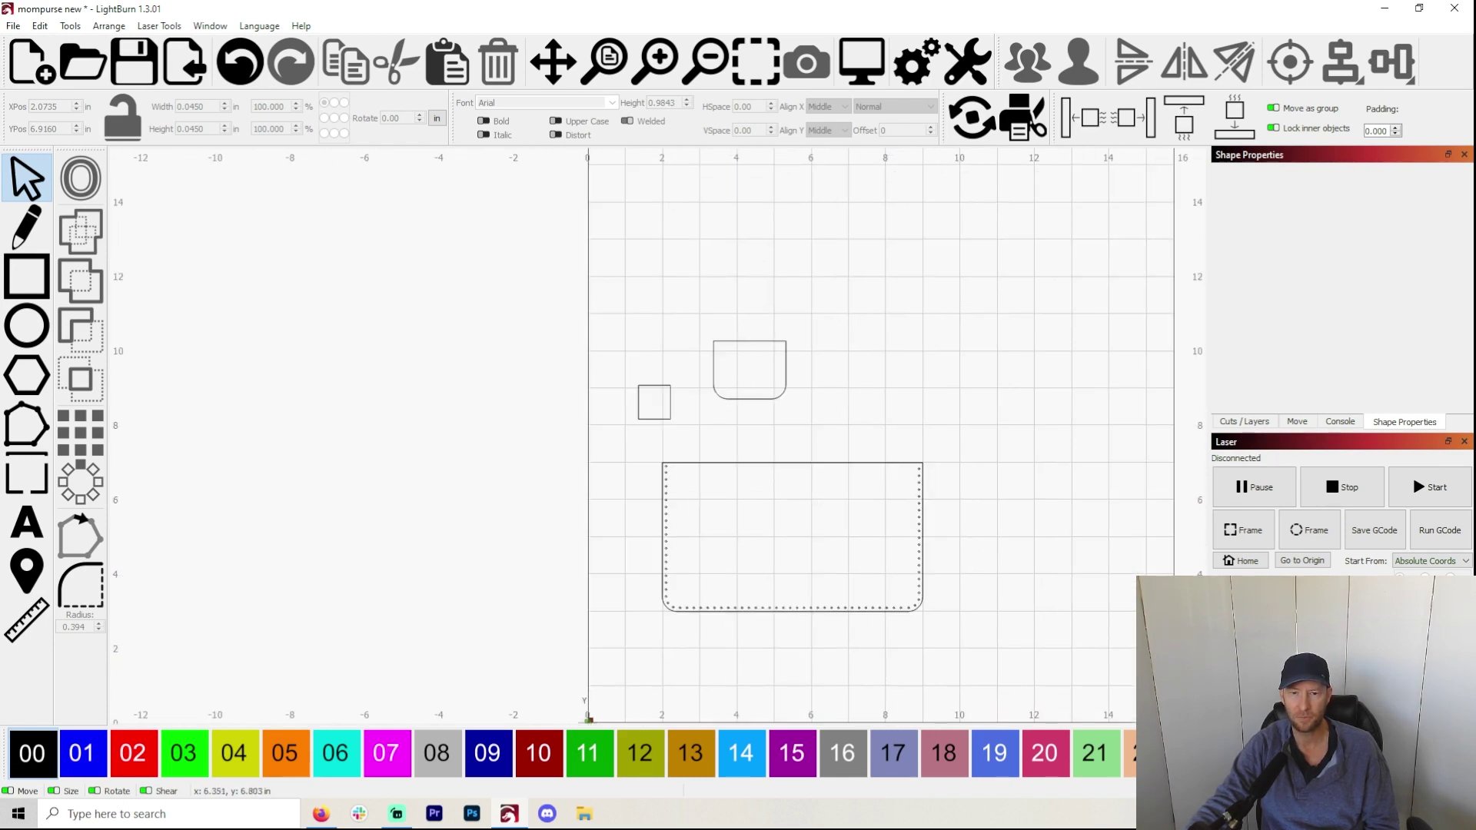
{"action": "scroll", "coordinate": [784, 527], "scroll_direction": "up", "scroll_amount": 5}
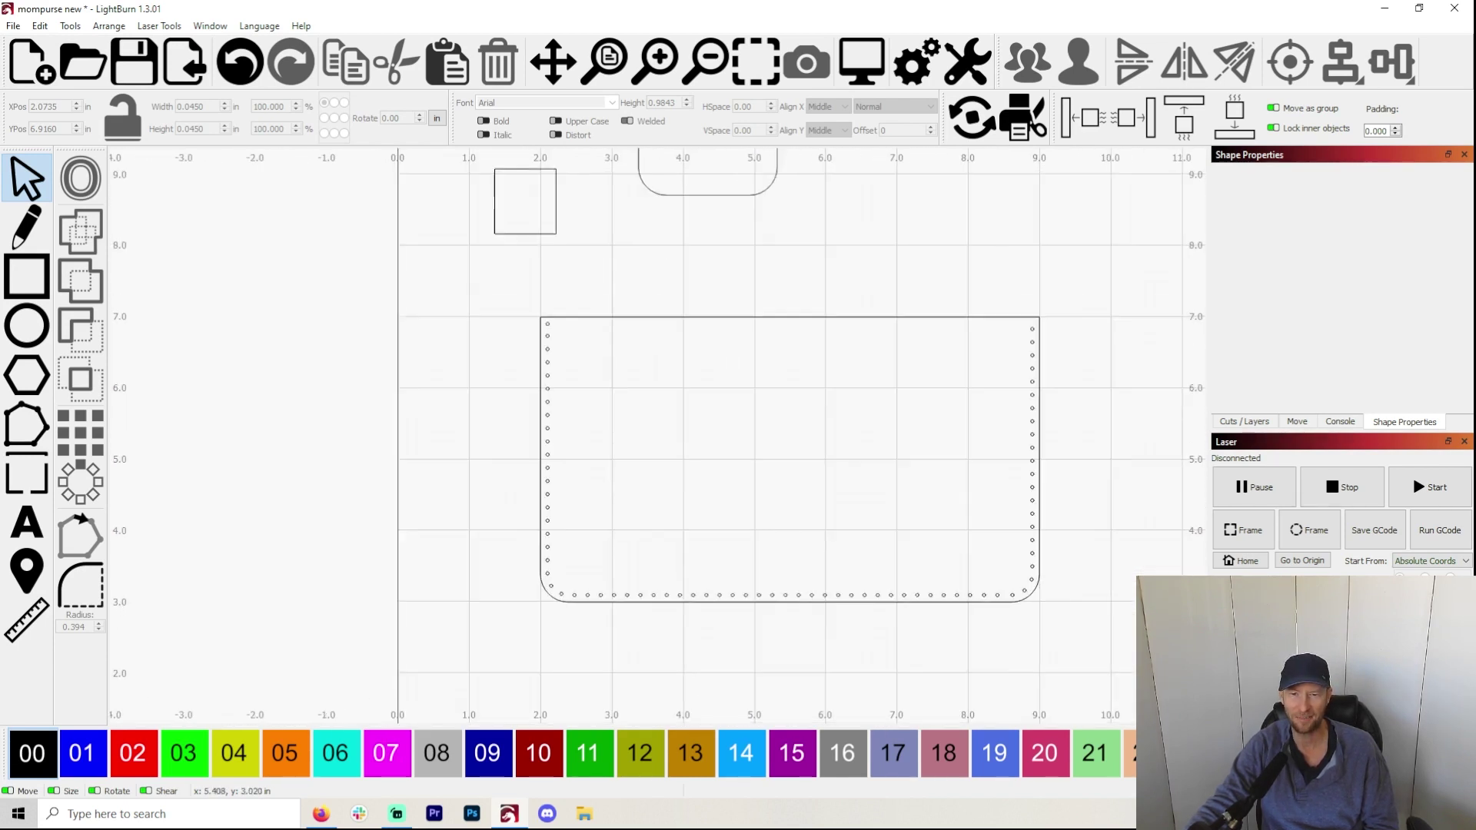
{"action": "scroll", "coordinate": [1120, 315], "scroll_direction": "up", "scroll_amount": 1}
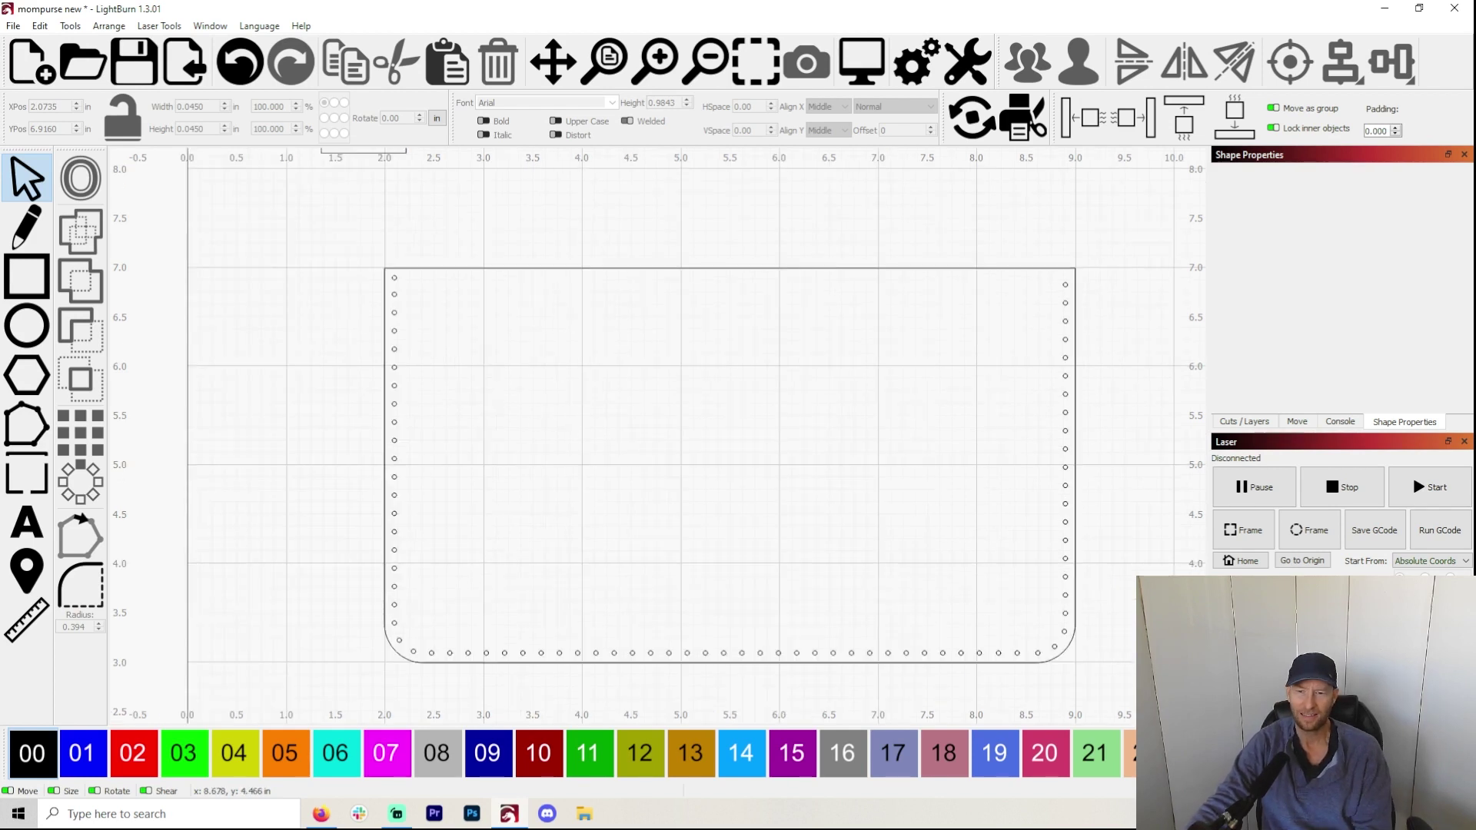
{"action": "scroll", "coordinate": [836, 494], "scroll_direction": "up", "scroll_amount": 1}
{"action": "scroll", "coordinate": [836, 494], "scroll_direction": "down", "scroll_amount": 2}
{"action": "scroll", "coordinate": [662, 387], "scroll_direction": "up", "scroll_amount": 1}
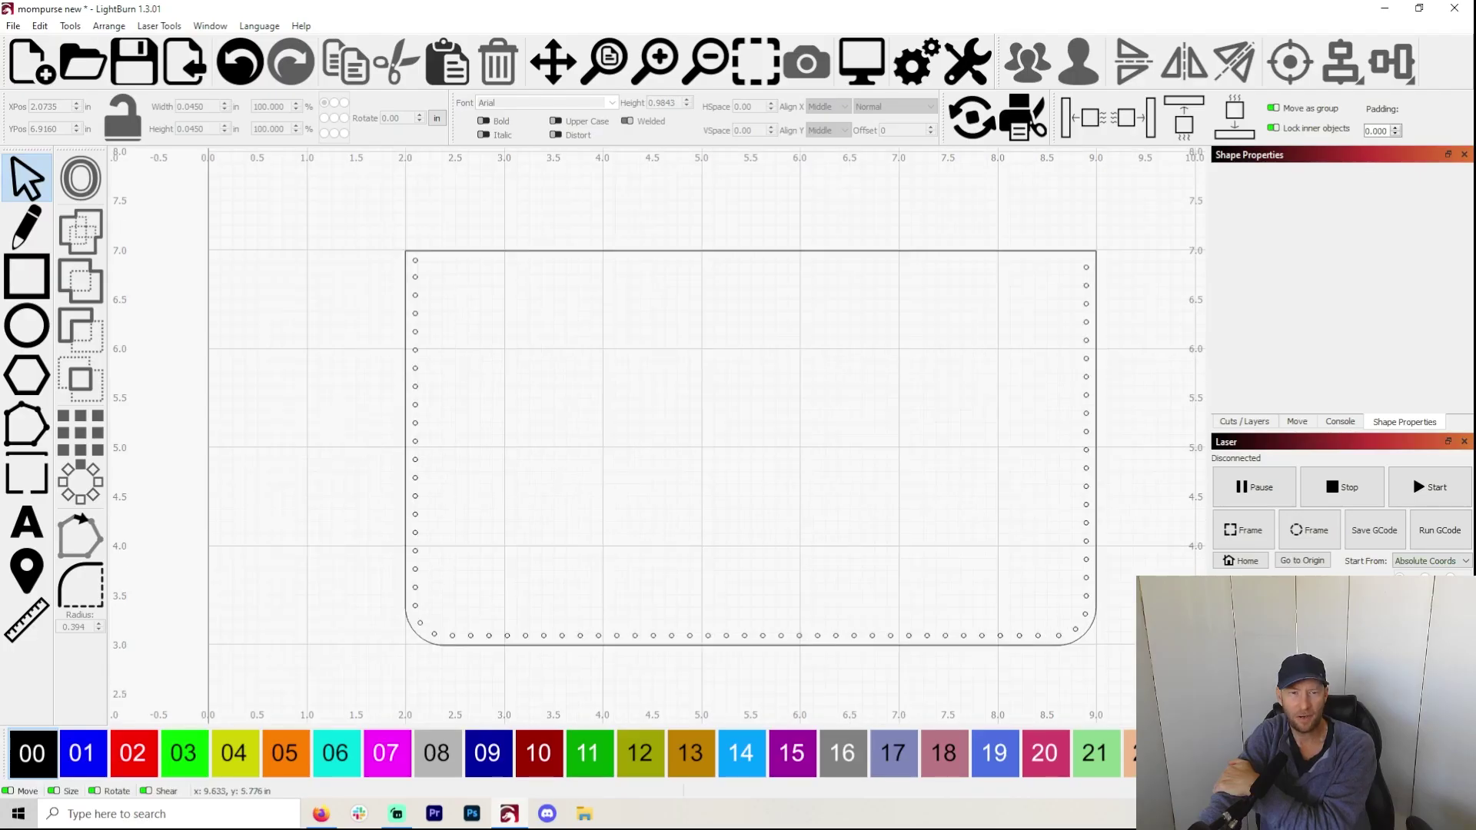
{"action": "scroll", "coordinate": [1165, 642], "scroll_direction": "up", "scroll_amount": 1}
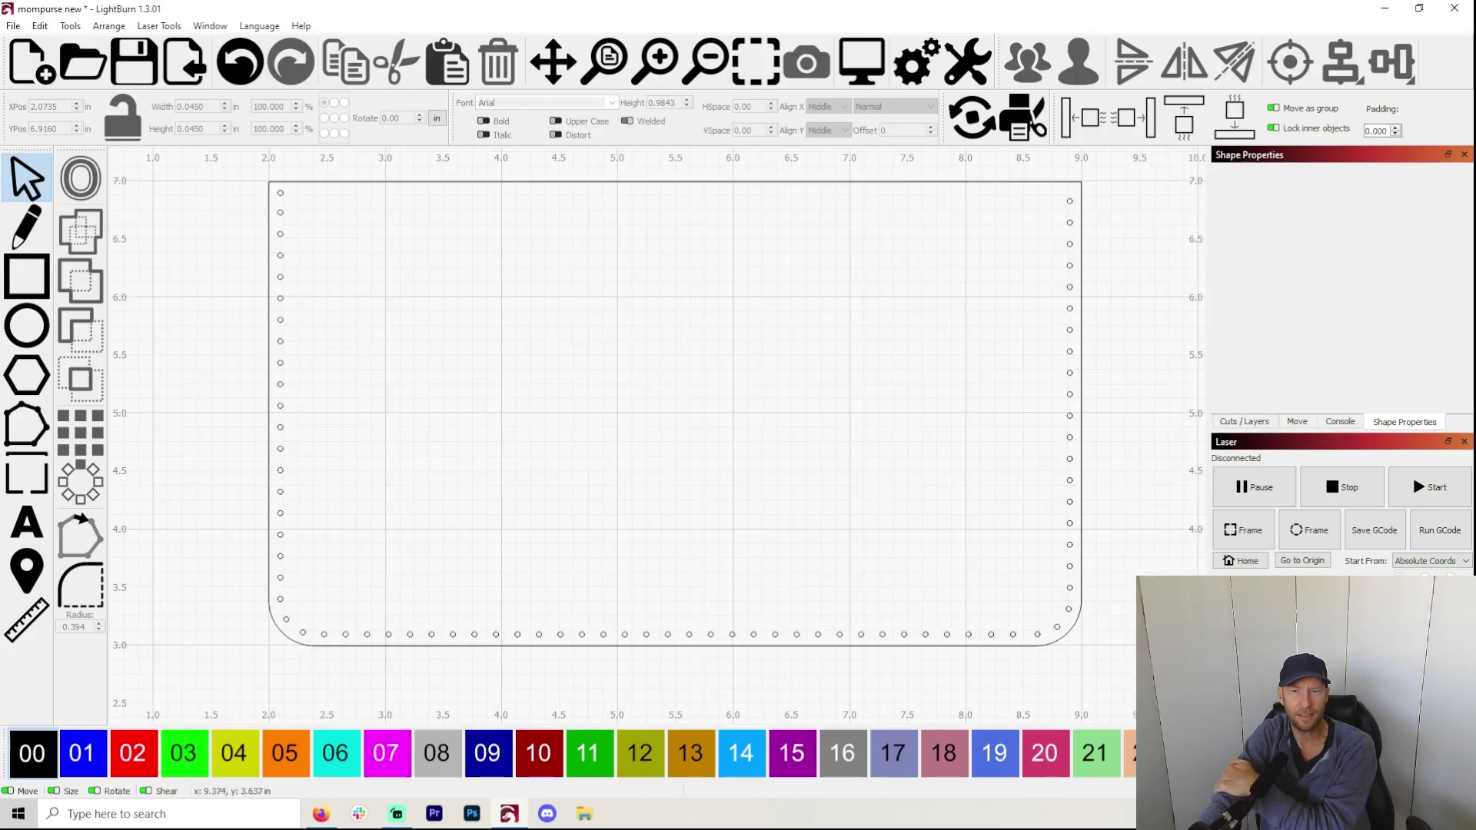